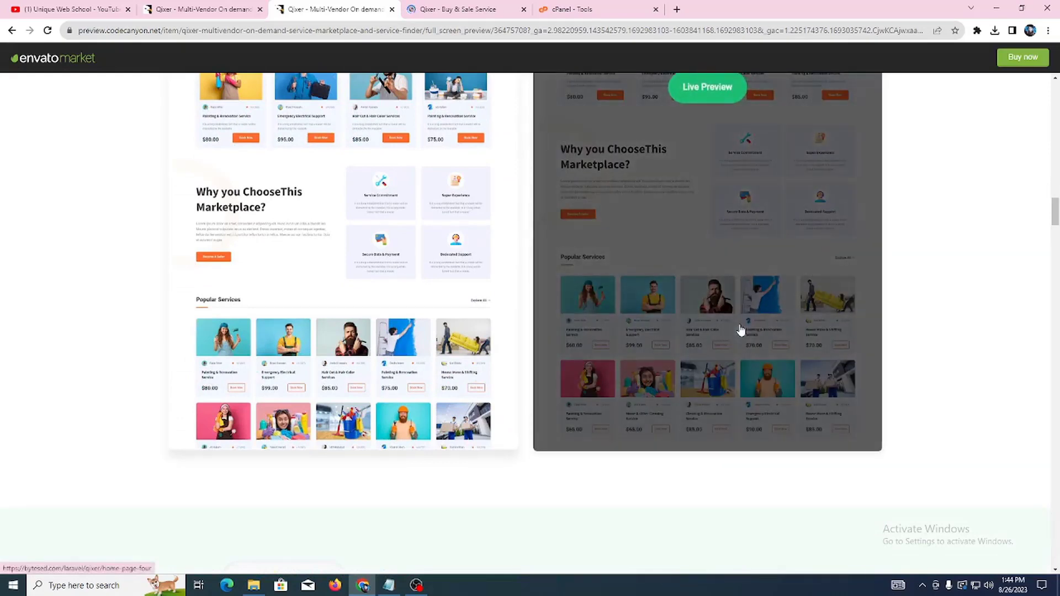
Step: Launch the Qixer home-page layout's live demo and switch to its bytesed.com/laravel/qixer tab
click(741, 329)
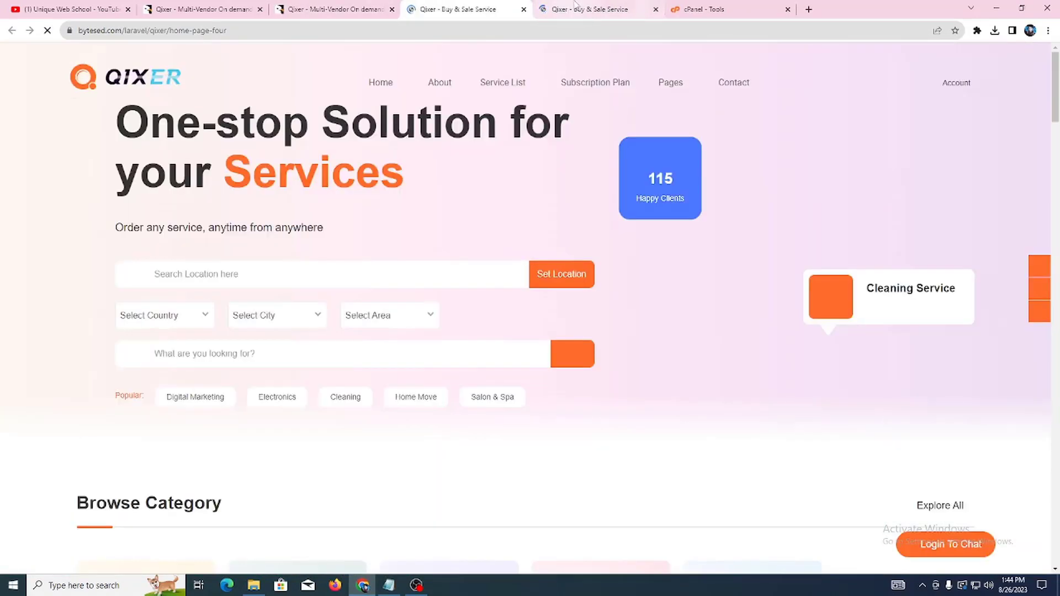
click(574, 6)
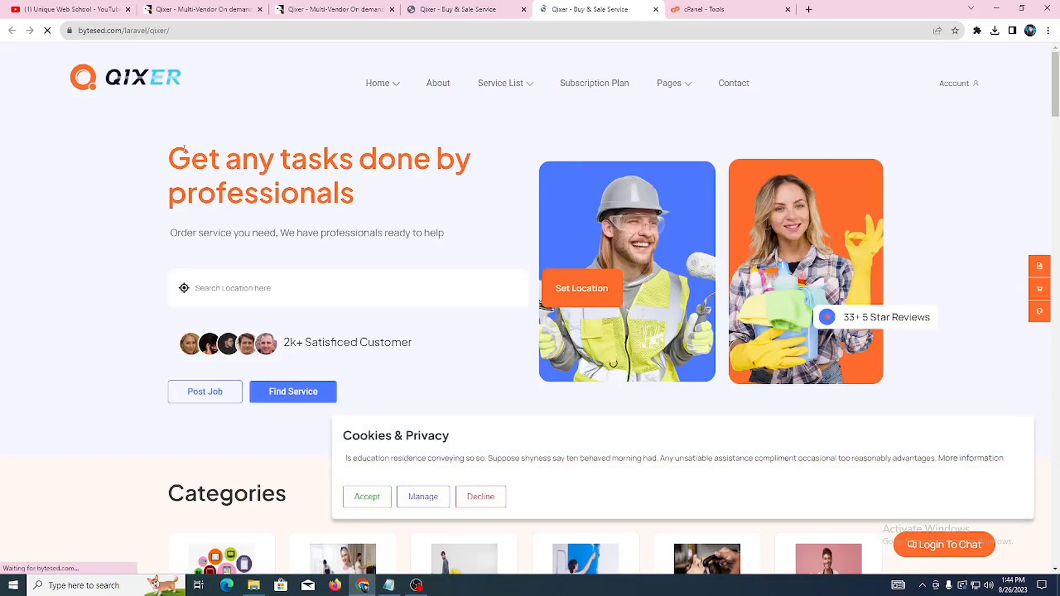
Step: Block the demo site's location access request and scroll down the home page
drag(190, 159, 399, 160)
click(415, 194)
scroll(893, 309, down, 9)
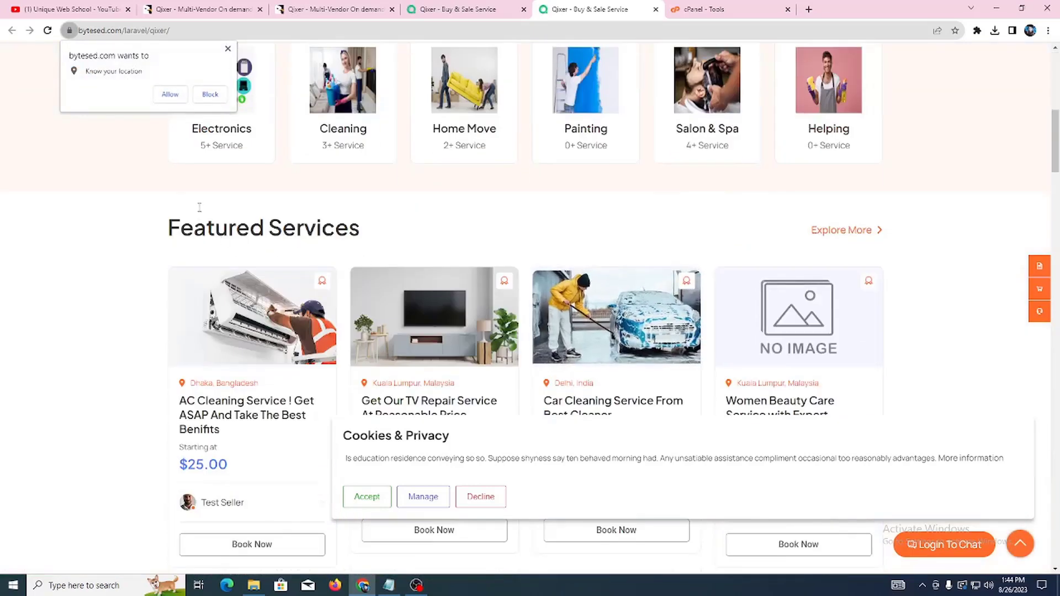
click(210, 94)
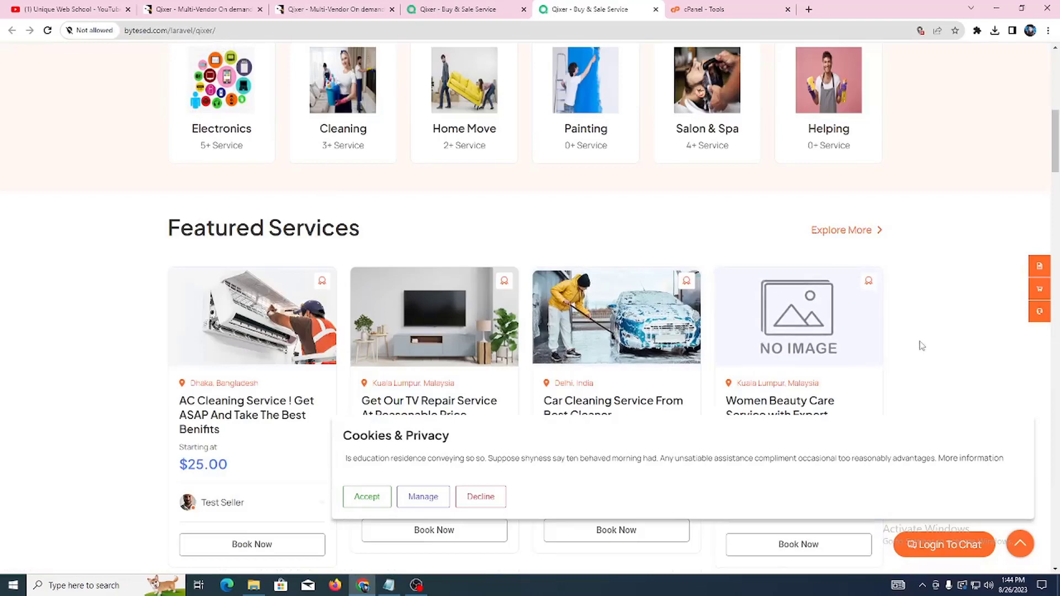
scroll(922, 346, down, 5)
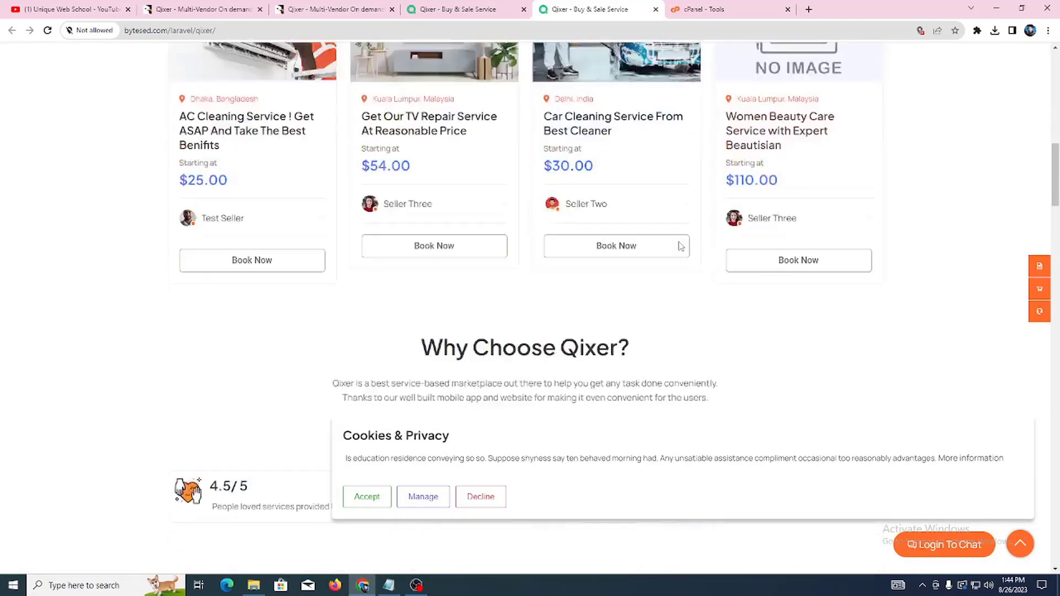
scroll(681, 246, down, 11)
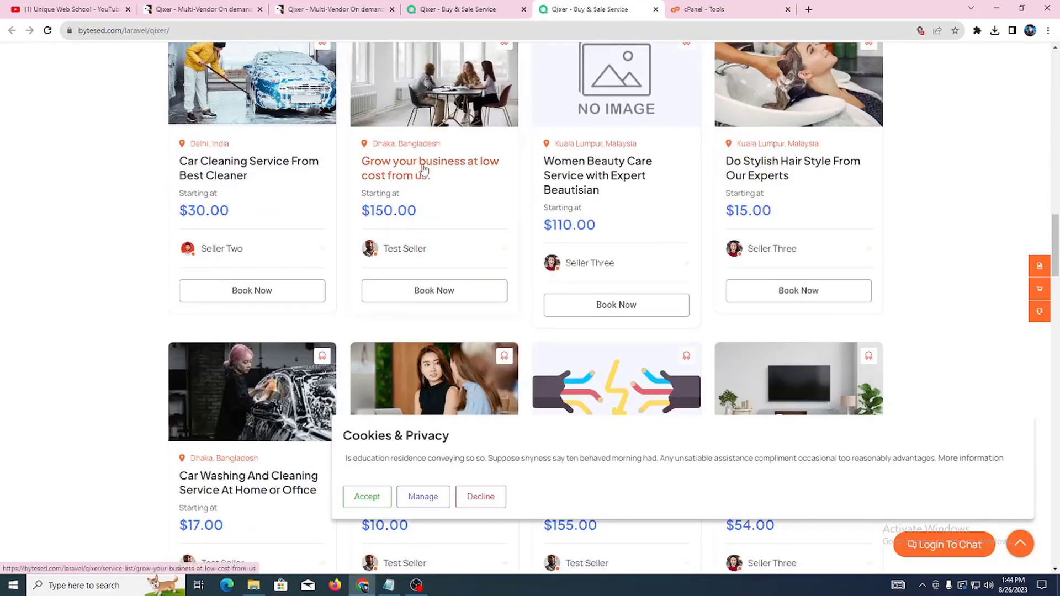
Step: View the 'Grow your business at low cost' service detail page
click(424, 168)
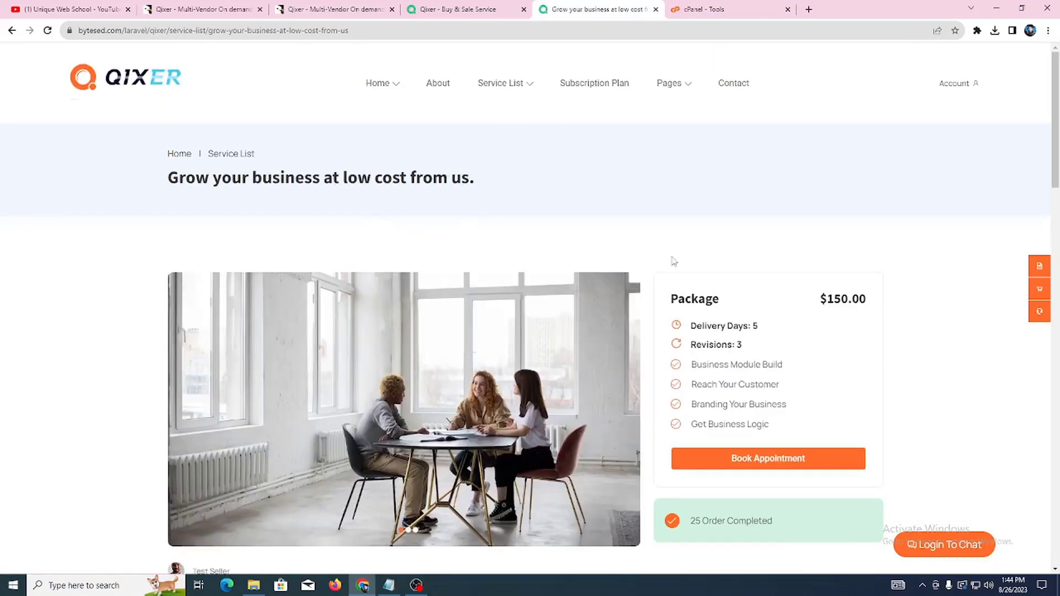
scroll(718, 288, down, 4)
scroll(303, 281, down, 5)
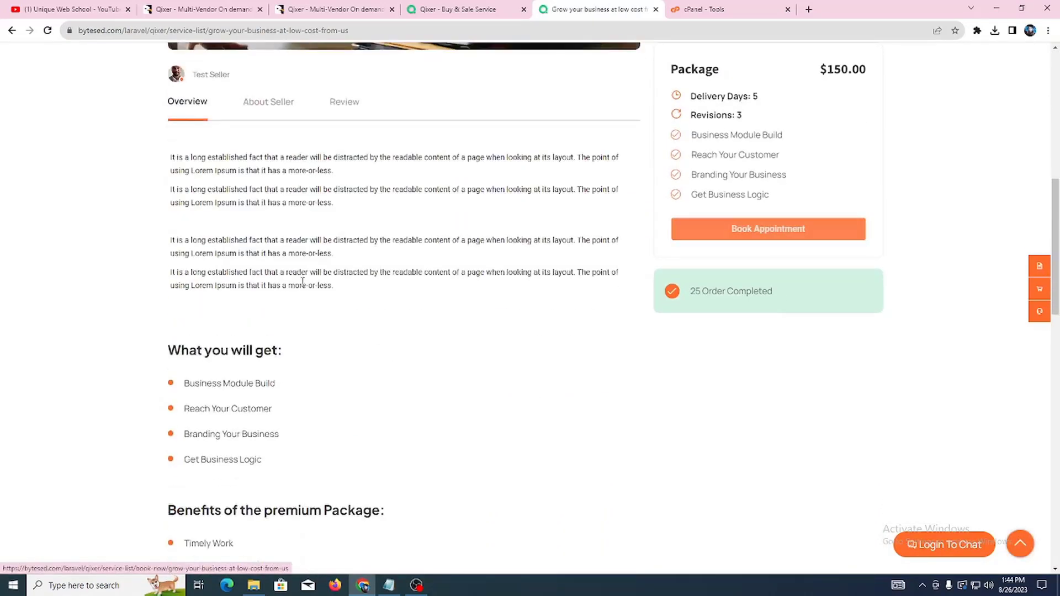
scroll(303, 281, down, 13)
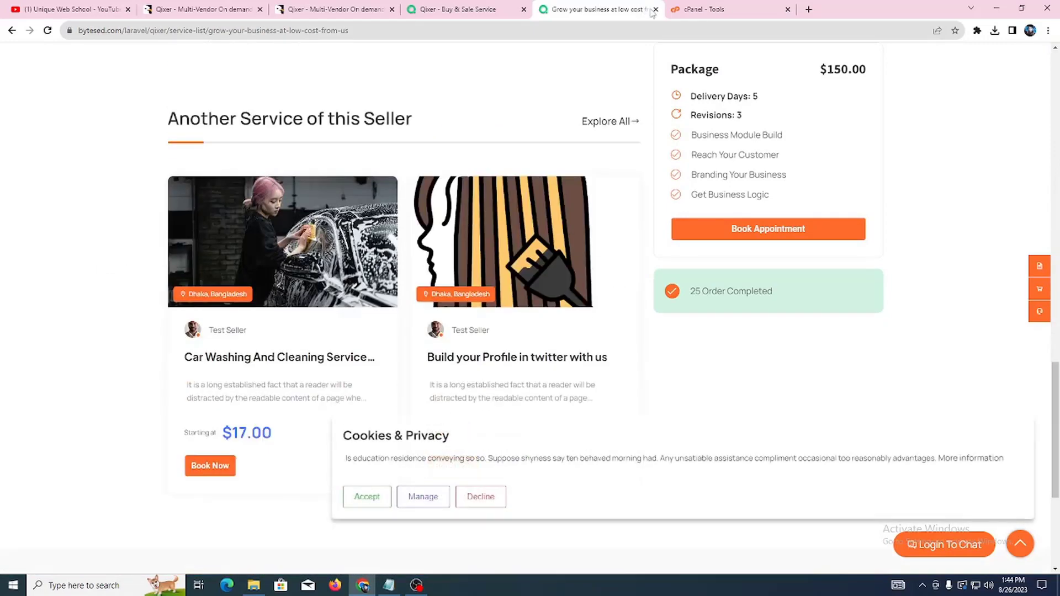
Step: Close the service page and scroll the fourth home page layout down to its footer
click(655, 10)
click(461, 9)
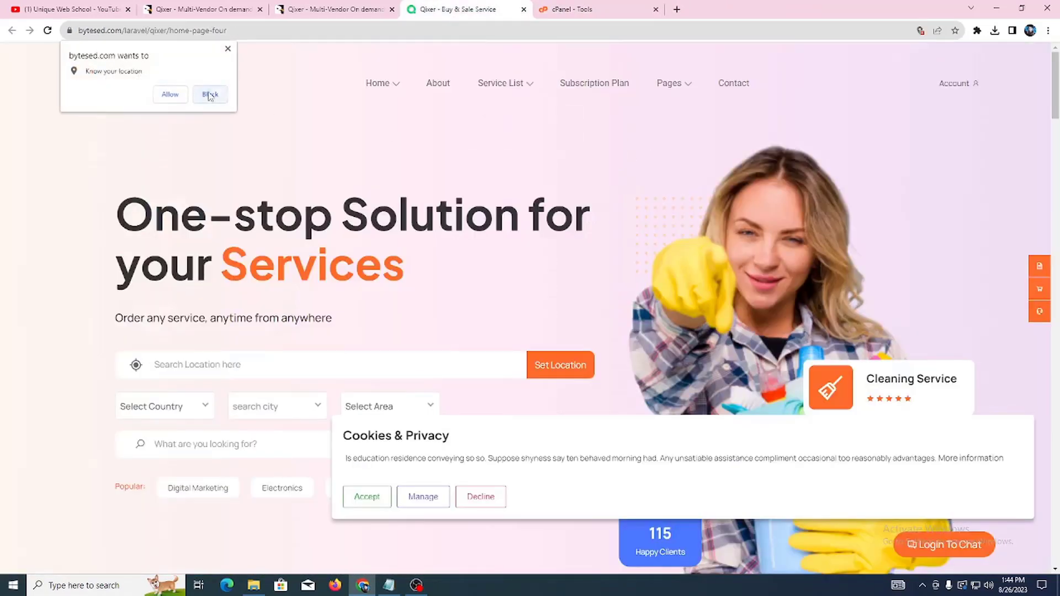
click(228, 50)
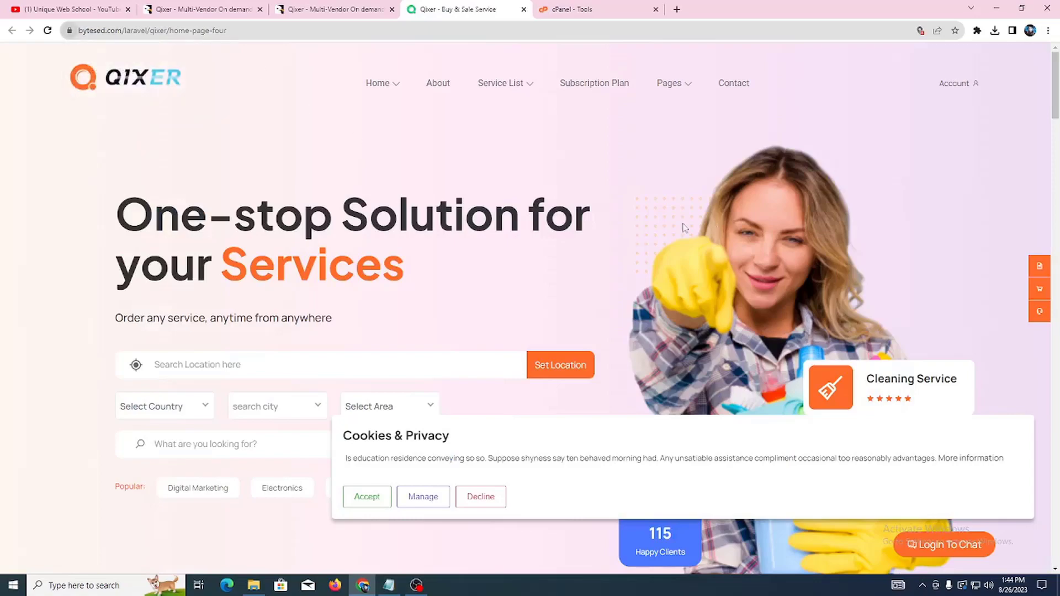
scroll(526, 225, down, 6)
scroll(402, 206, up, 2)
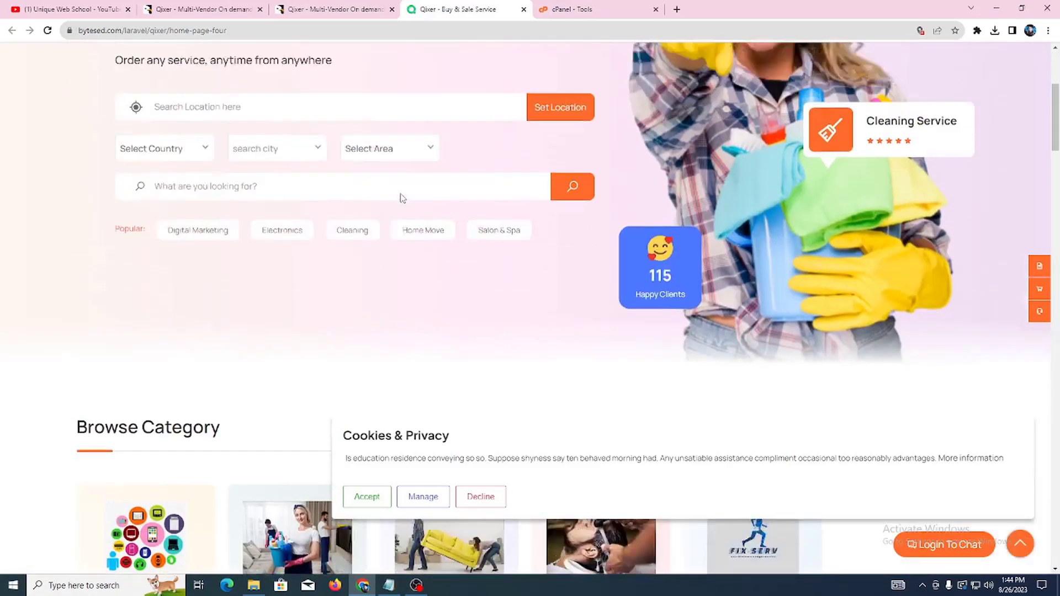
scroll(483, 218, down, 10)
scroll(619, 238, down, 18)
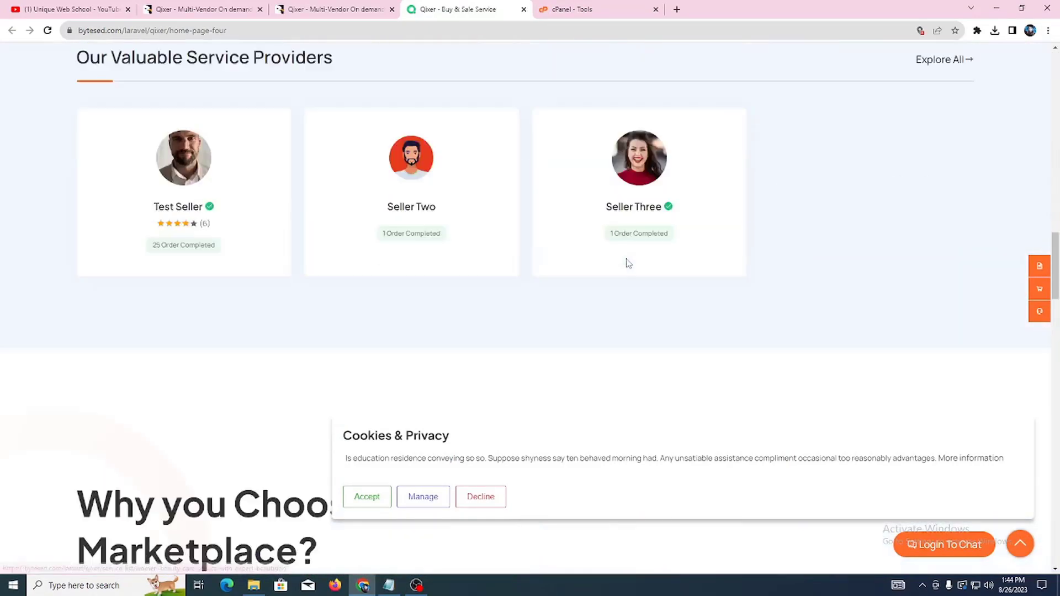
scroll(624, 267, down, 15)
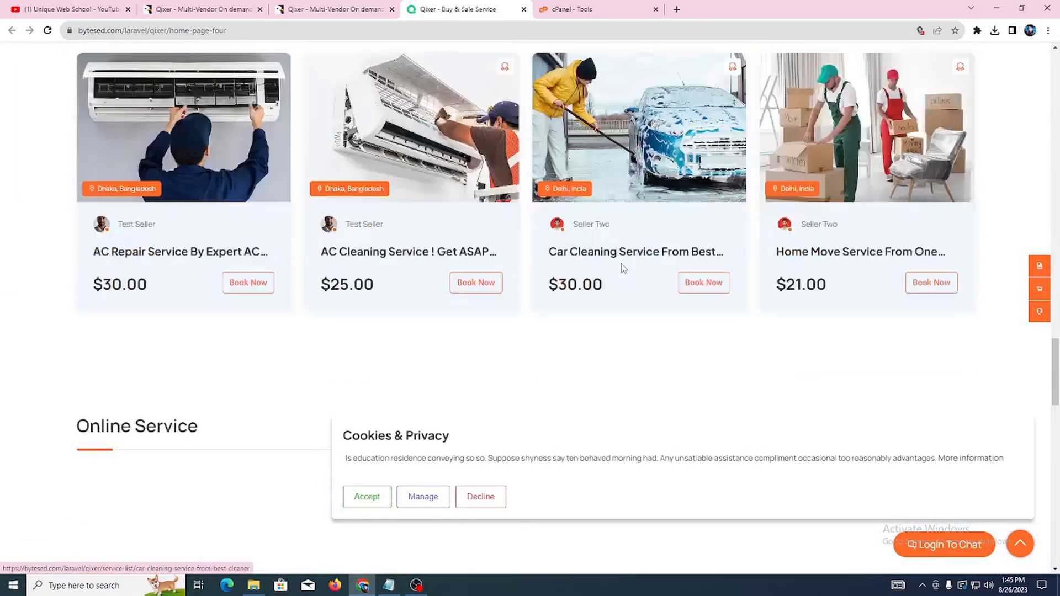
scroll(628, 269, down, 10)
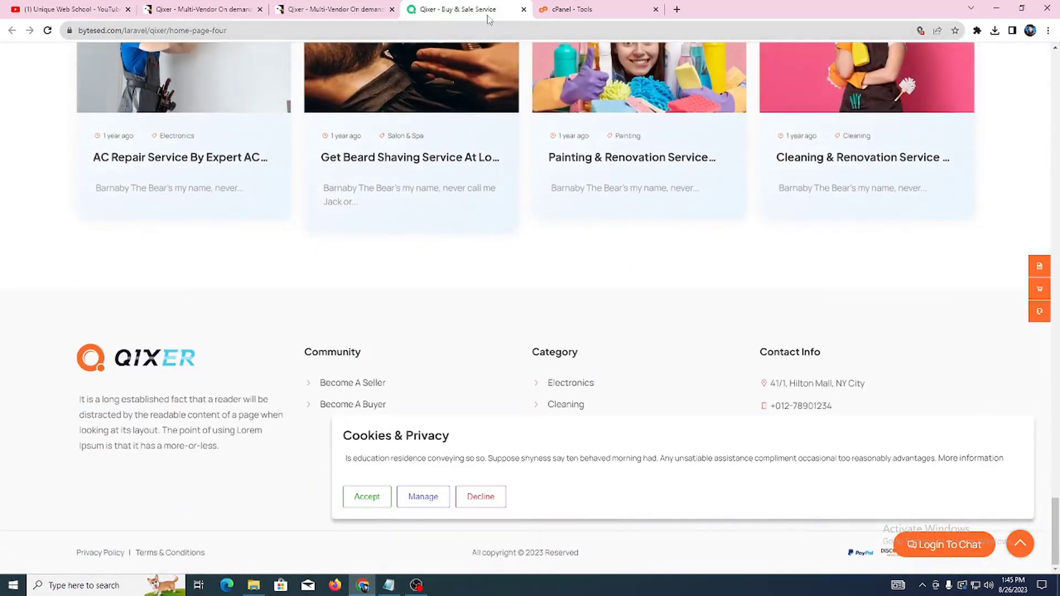
Step: Close the Qixer demo and Envato preview tabs, then open the Downloads folder in File Explorer
click(523, 9)
click(338, 10)
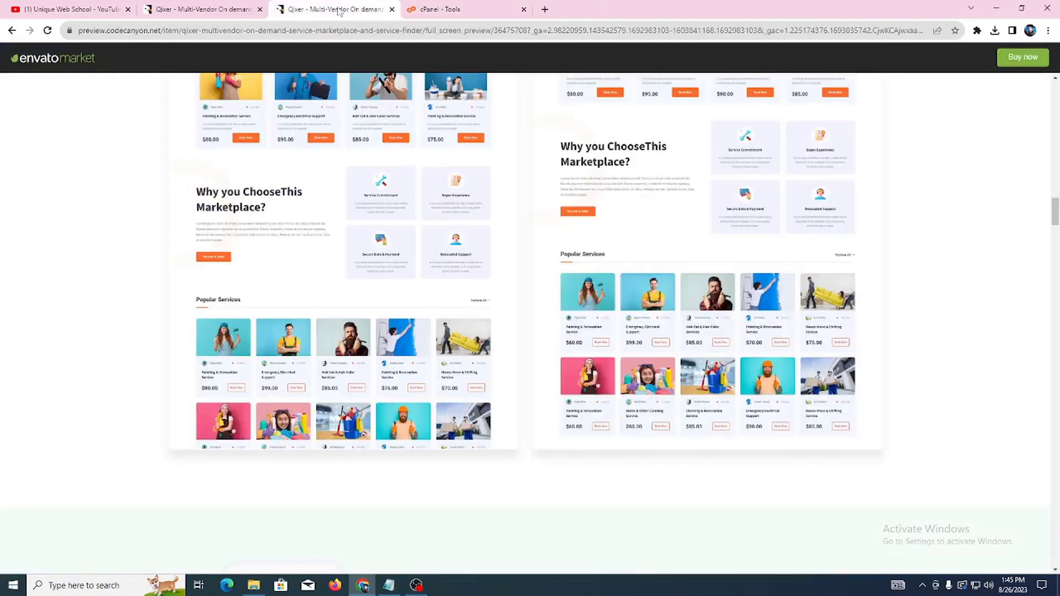
click(392, 9)
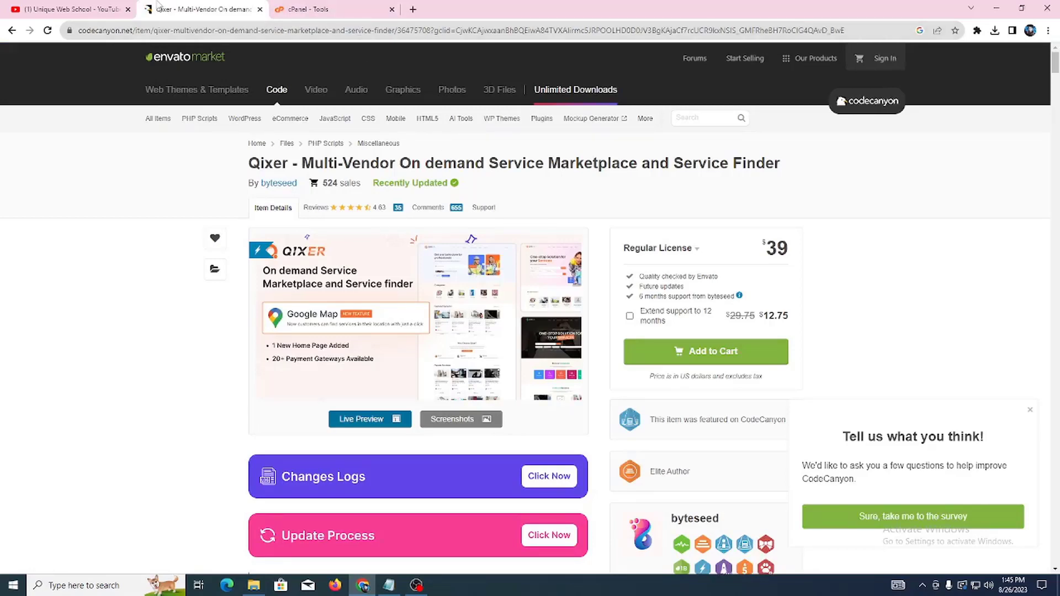
click(72, 10)
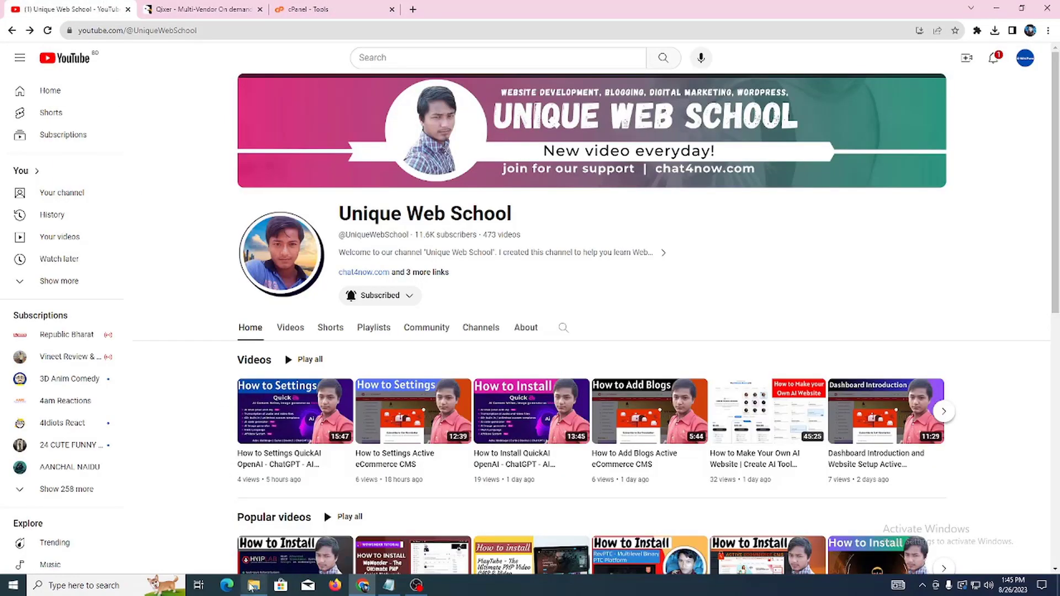
click(253, 586)
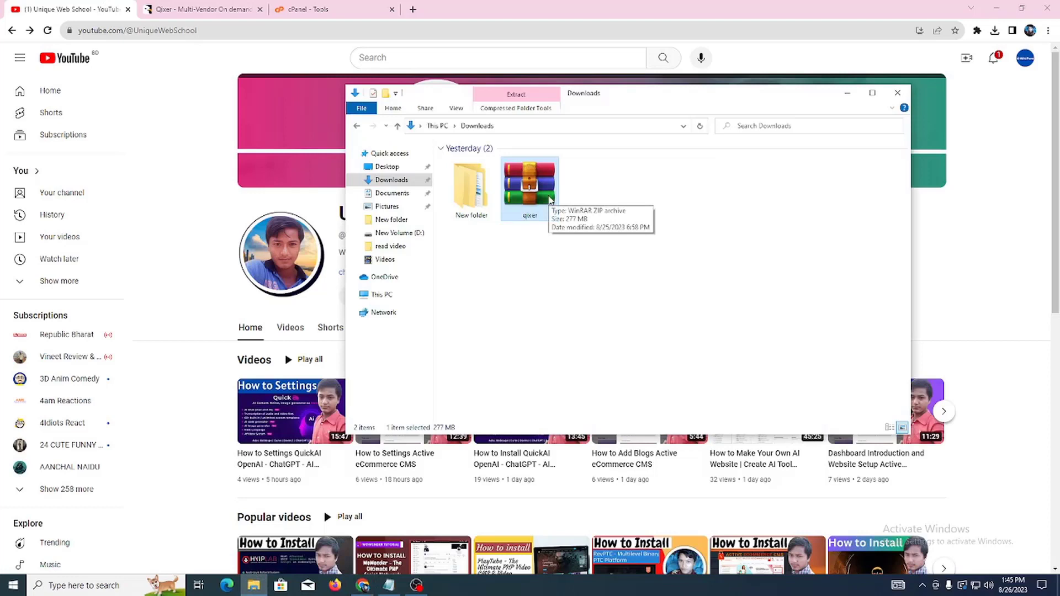
Step: Extract the qixer download into a new qixer folder in Downloads
right_click(551, 200)
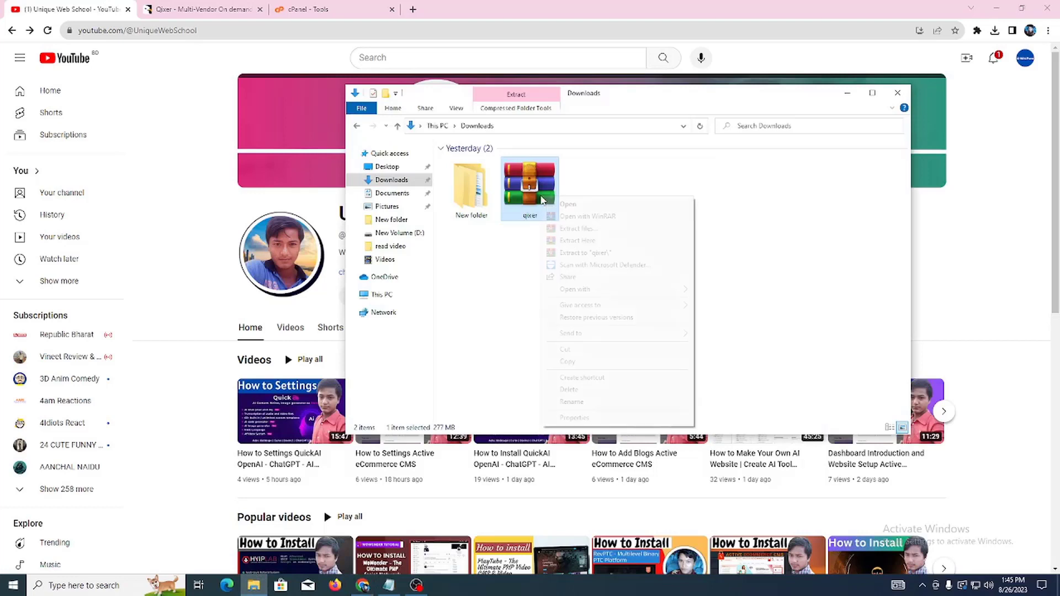
click(574, 231)
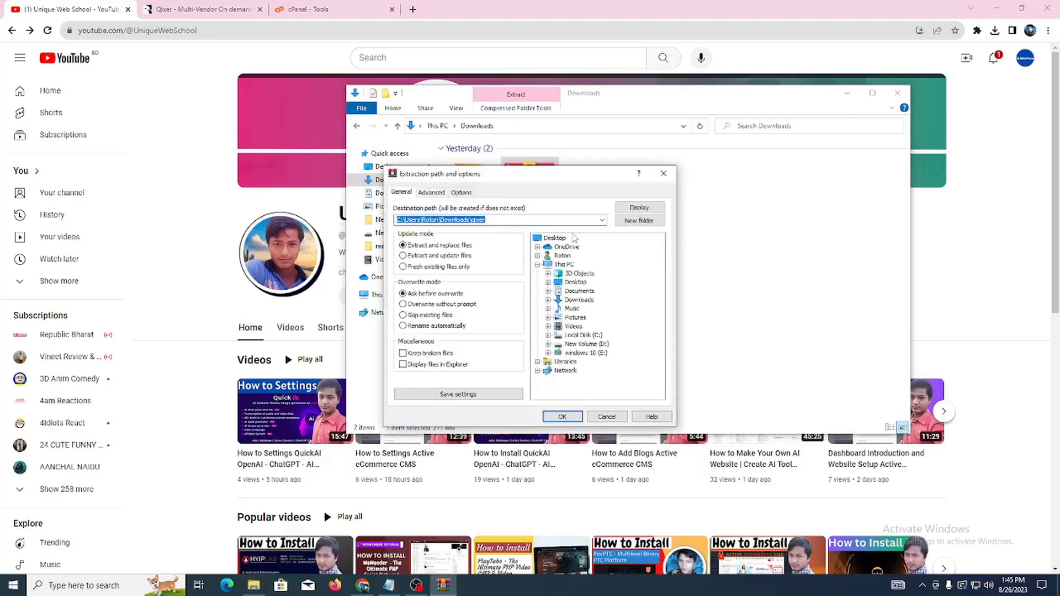
click(573, 420)
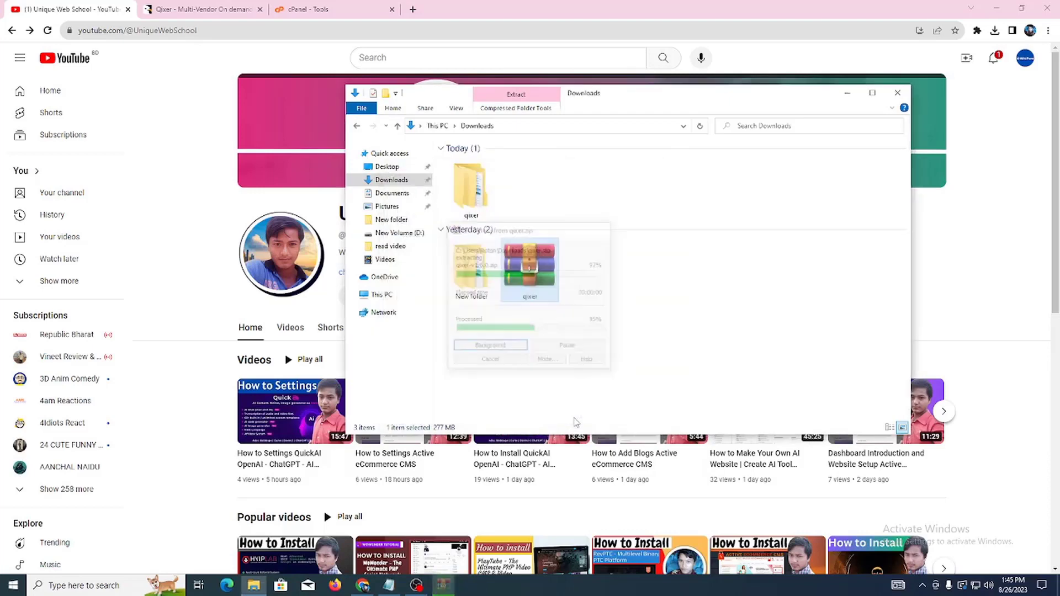
Step: Check the qixer > qixer > documentation folder, then select the qixer-v1.6.0 ZIP archive
double_click(470, 201)
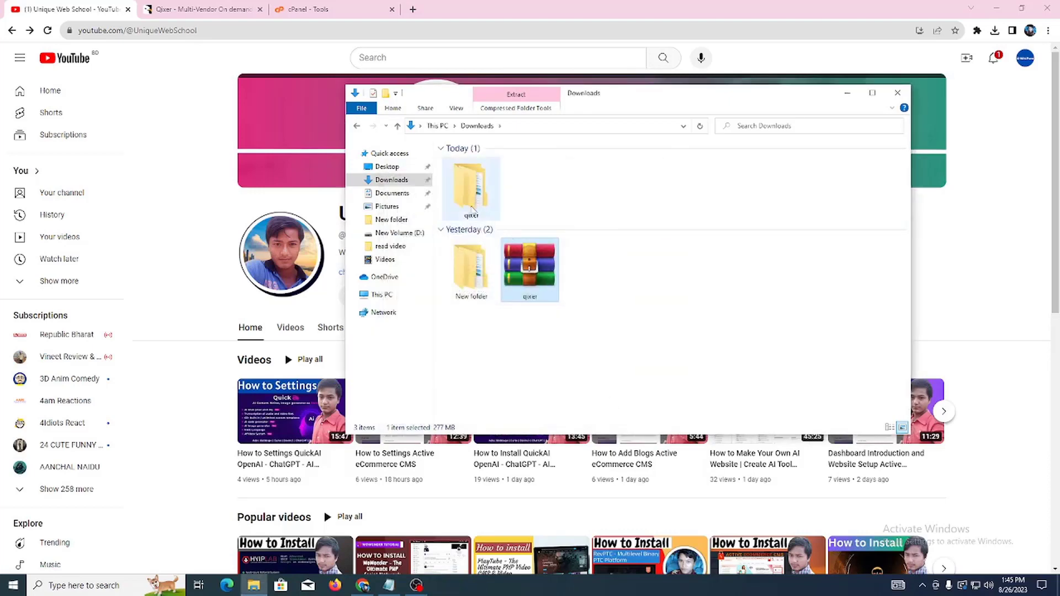
double_click(494, 161)
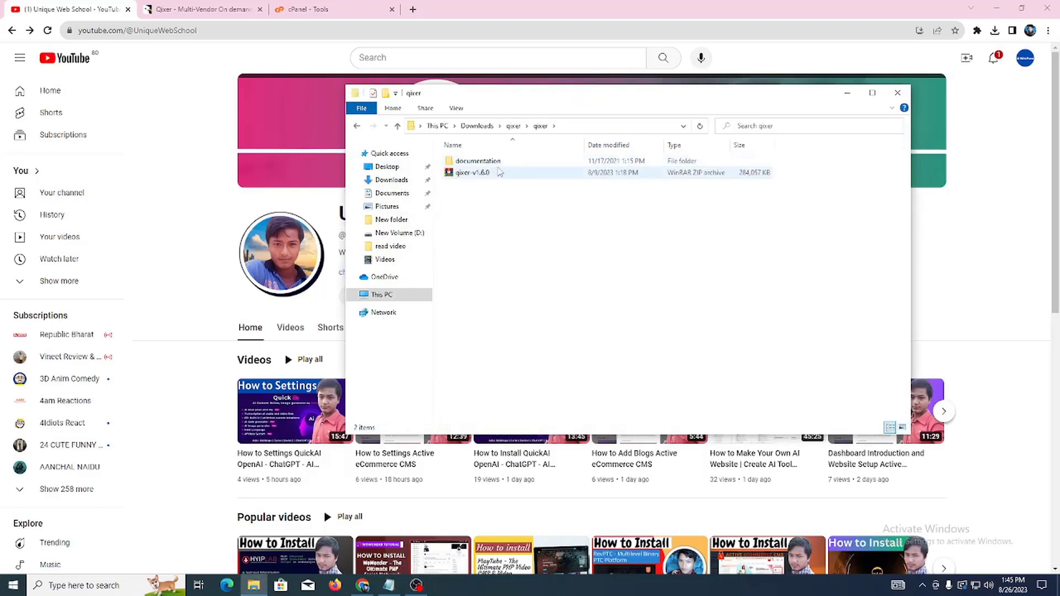
double_click(499, 161)
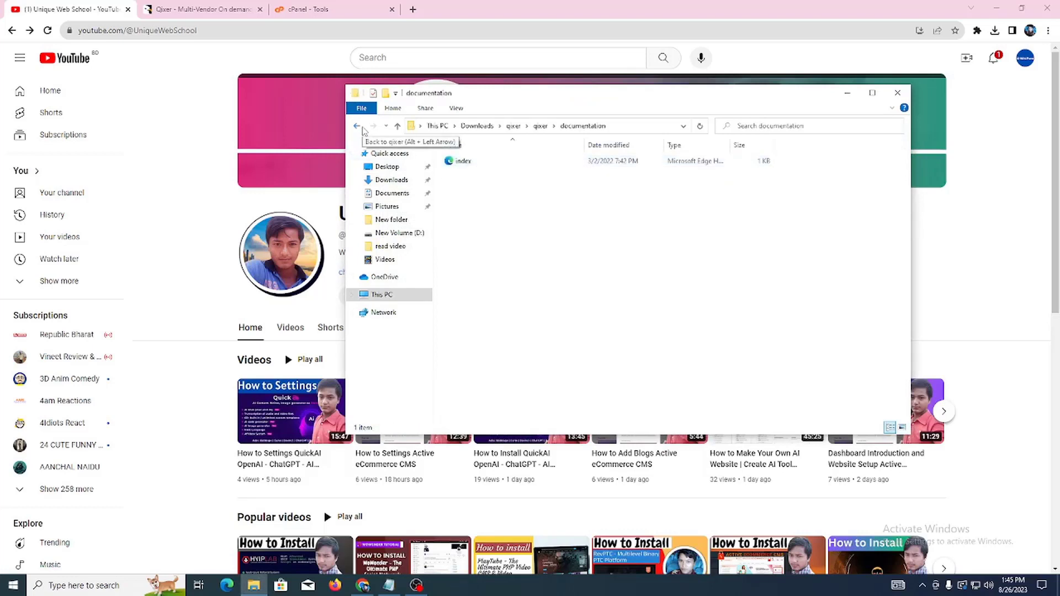
click(358, 126)
click(510, 175)
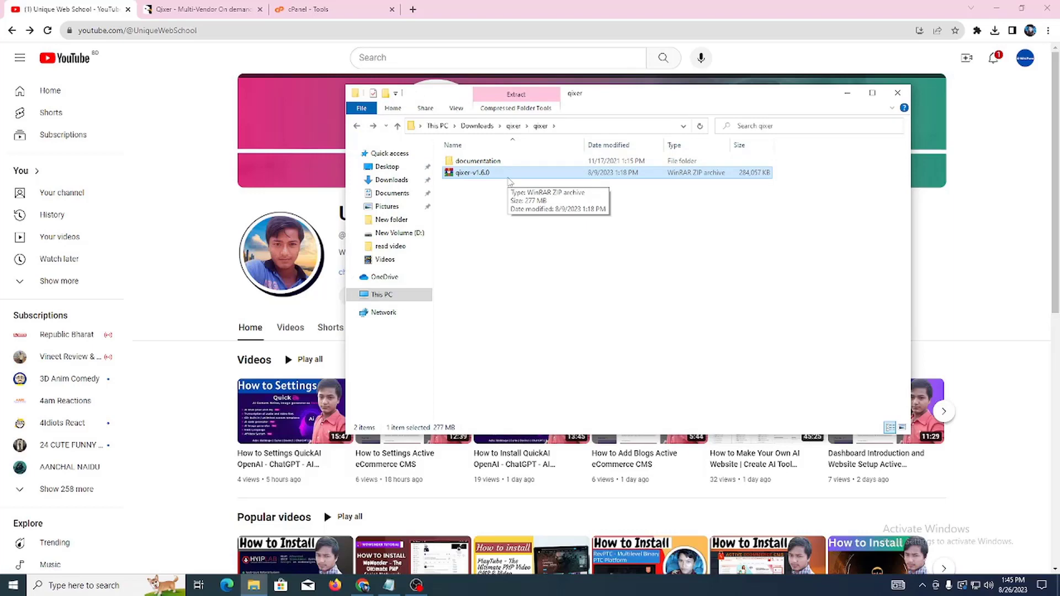
click(330, 14)
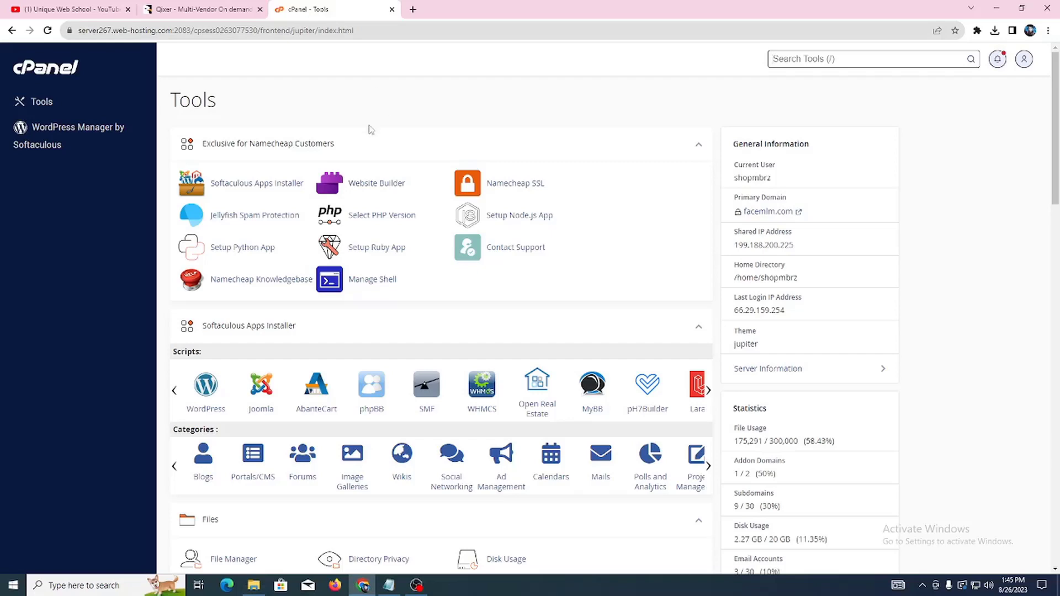
Step: Open cPanel's File Manager on the empty demo.codebarta.com folder
scroll(364, 166, down, 4)
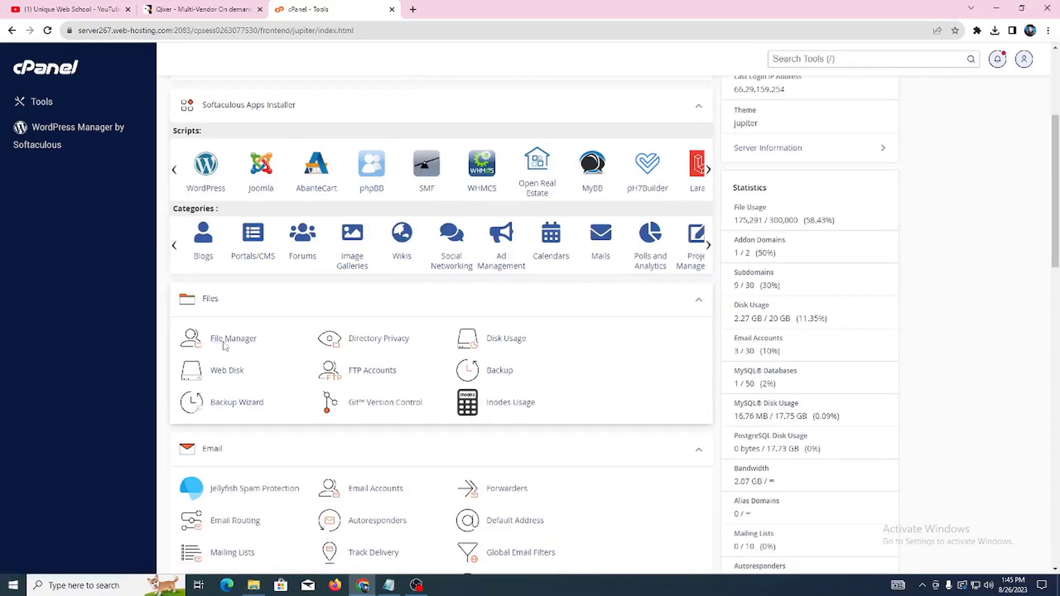
click(224, 344)
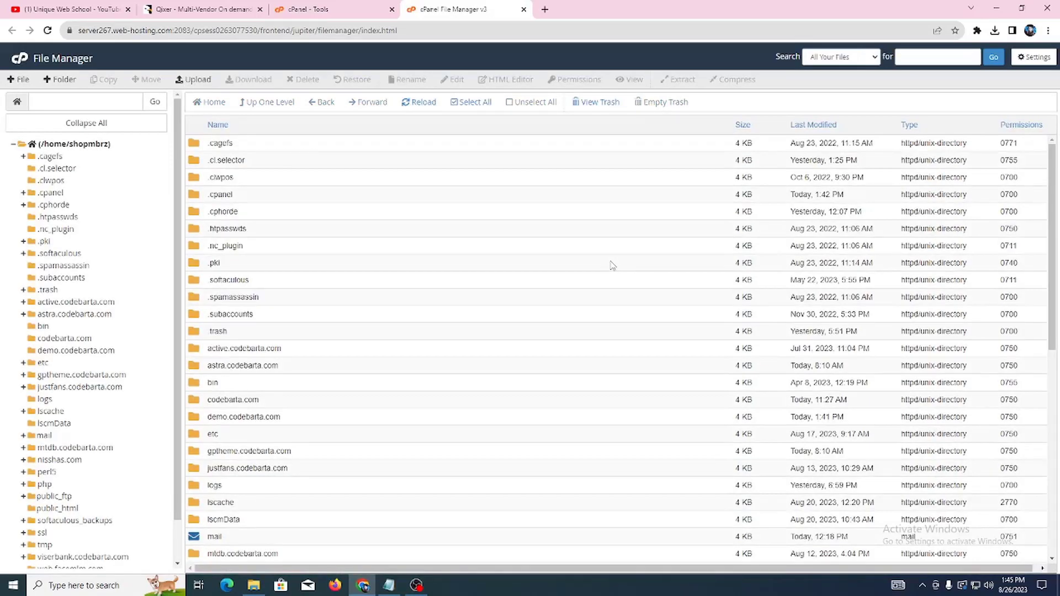
click(94, 354)
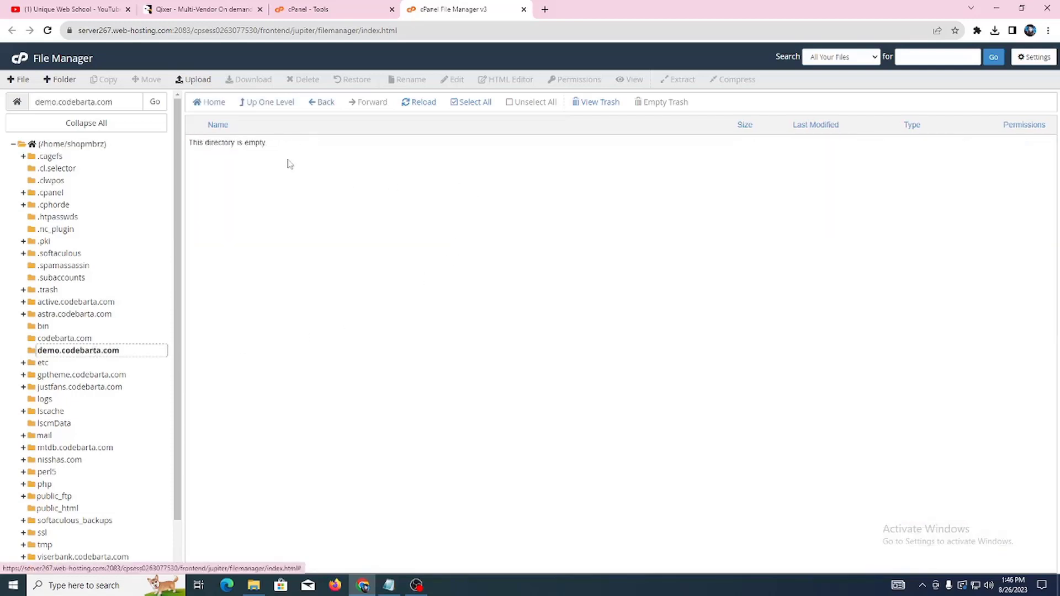
Step: Upload qixer-v1.6.0.zip (277.40 MB) from Downloads > qixer > qixer into demo.codebarta.com
click(193, 80)
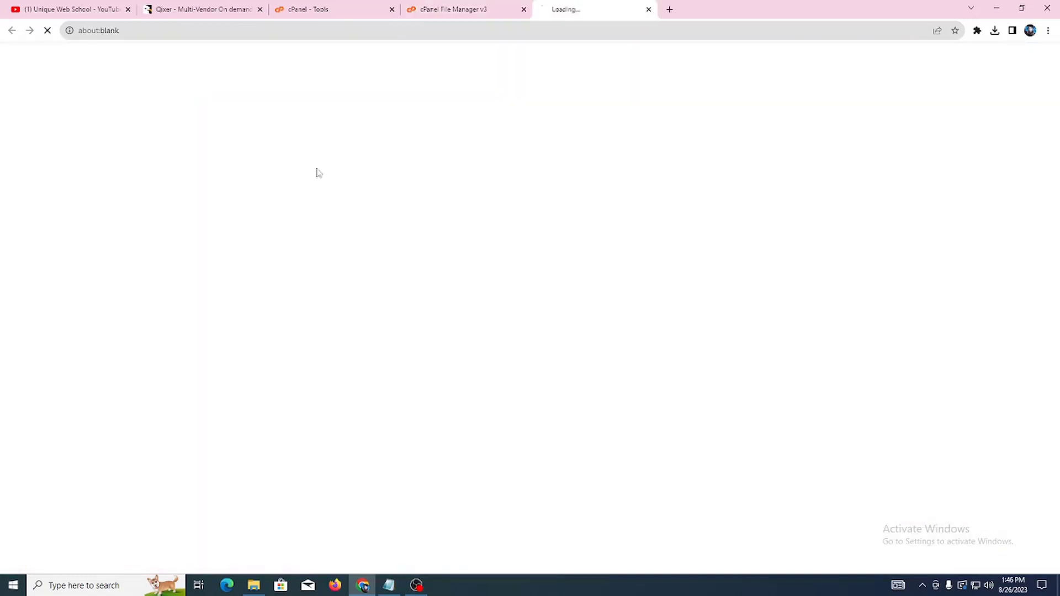
click(552, 237)
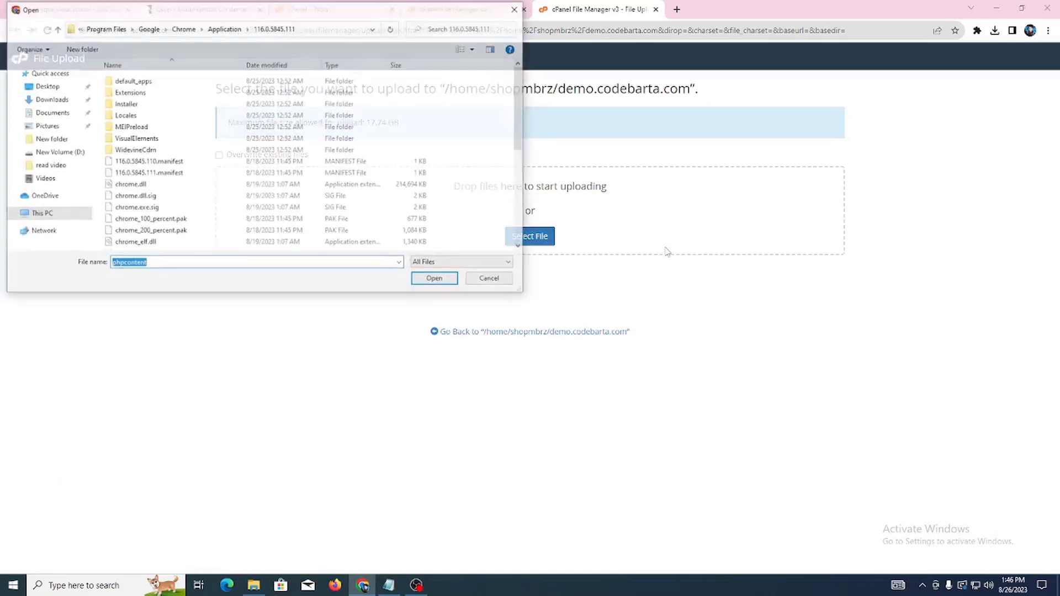
click(49, 99)
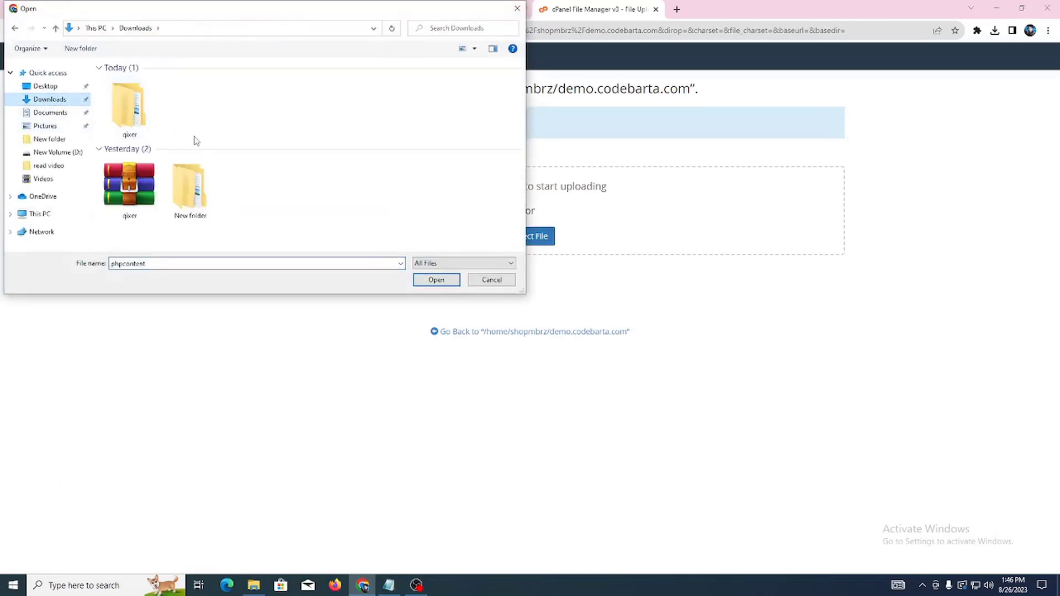
double_click(142, 130)
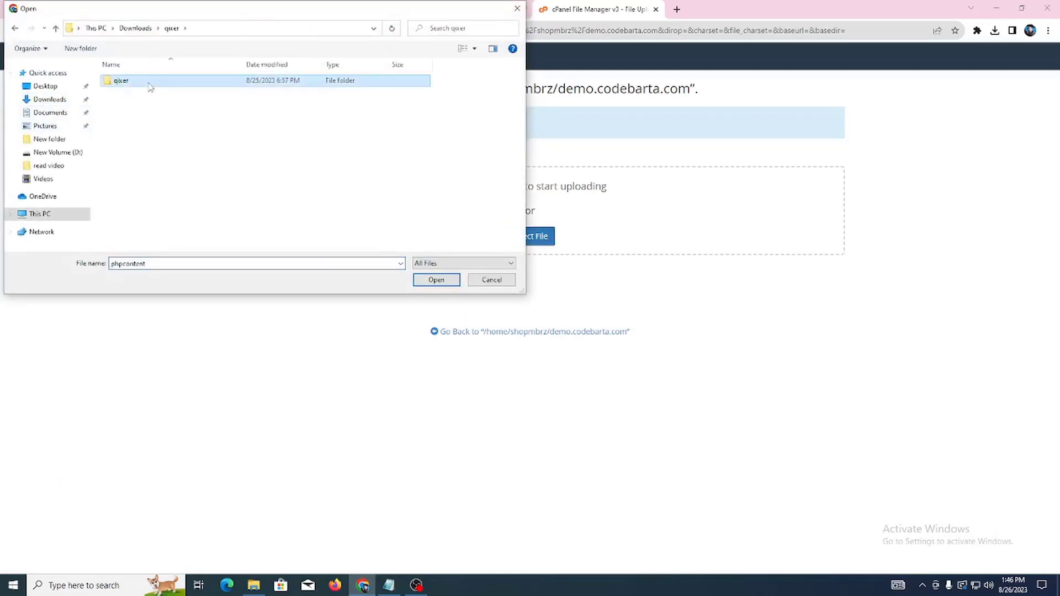
double_click(146, 82)
click(140, 96)
click(436, 280)
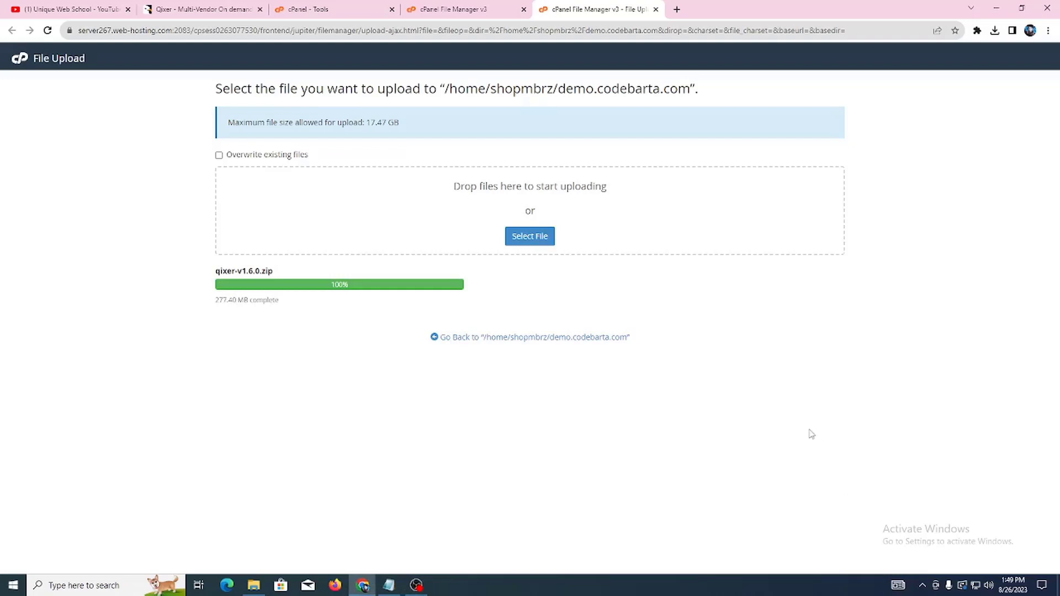
click(545, 340)
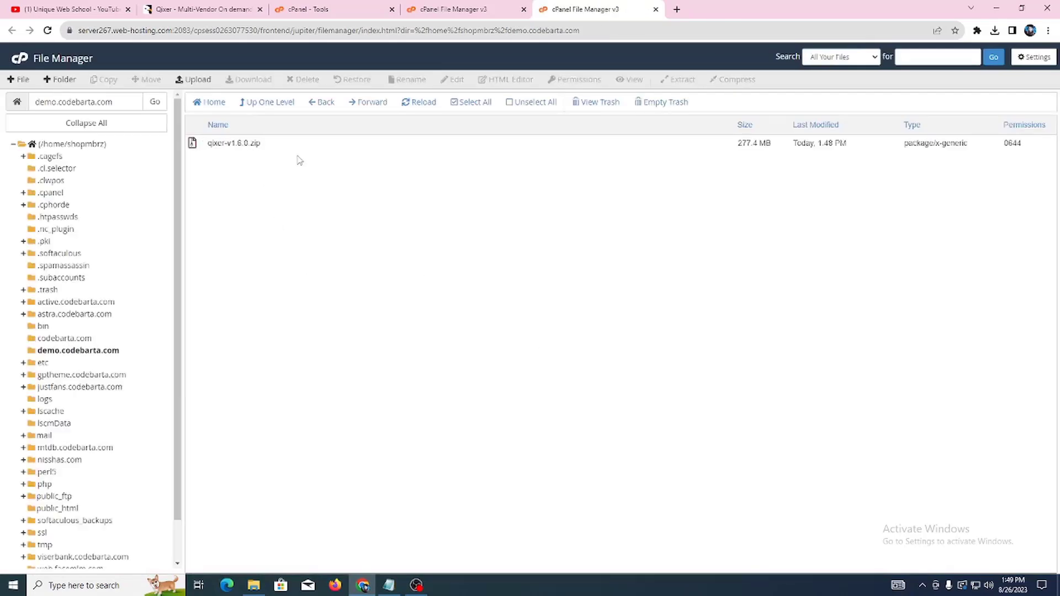
right_click(259, 145)
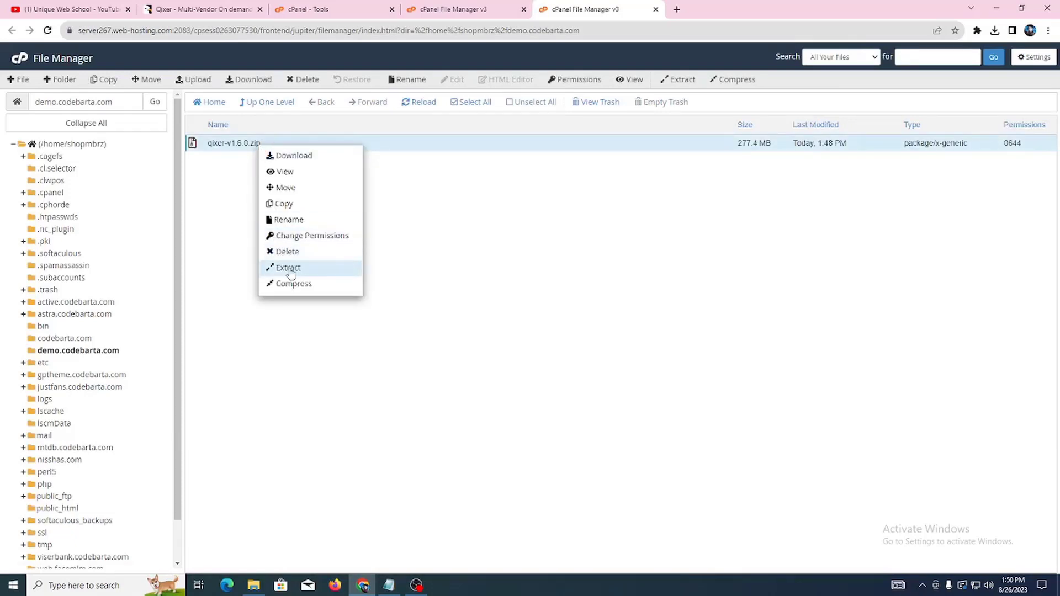
click(282, 268)
click(605, 364)
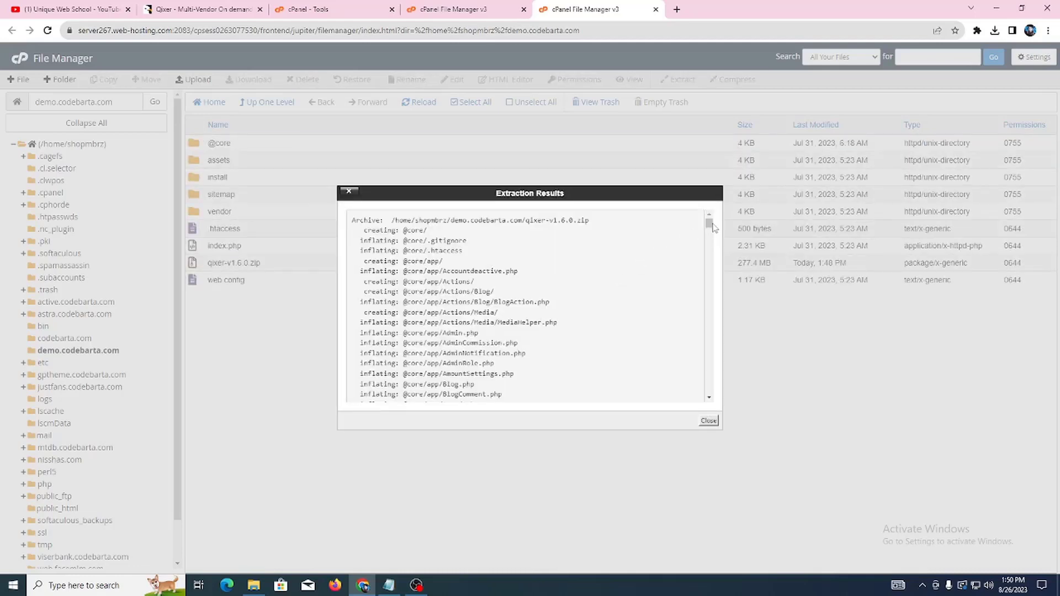
Step: Close the extraction results and reload the demo.codebarta.com file listing
drag(709, 224, 709, 397)
click(708, 421)
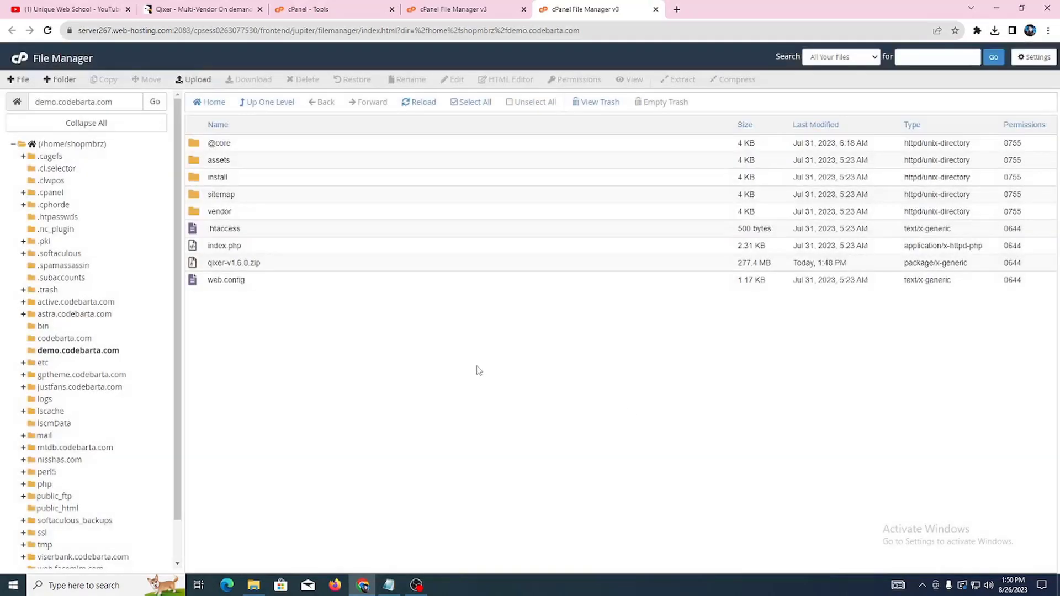
click(80, 351)
Step: Select the demo.codebarta.com path text and cancel the accidentally opened print preview
drag(121, 103, 34, 102)
right_click(121, 104)
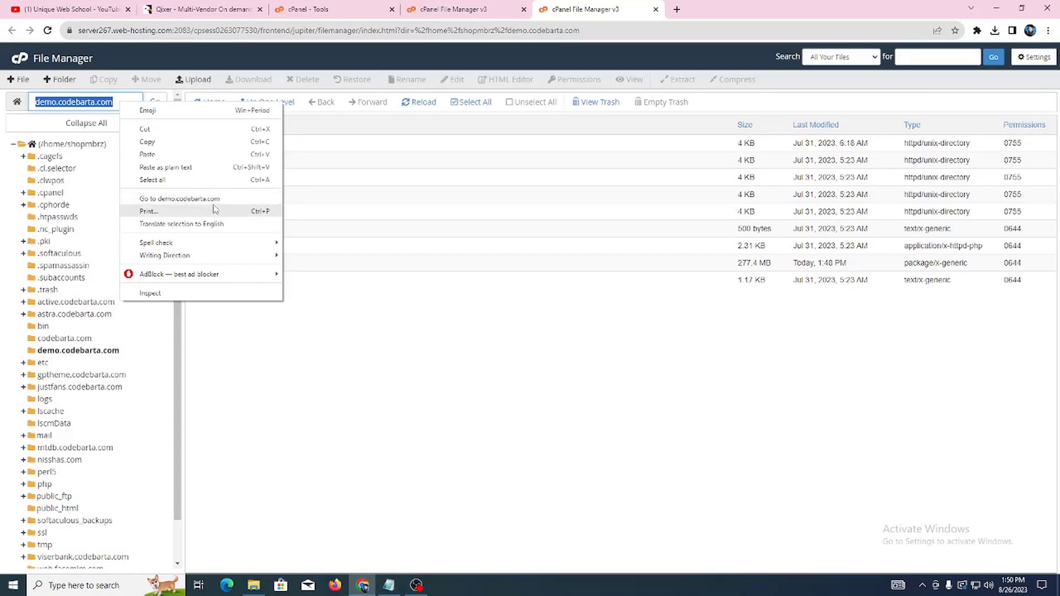
click(145, 211)
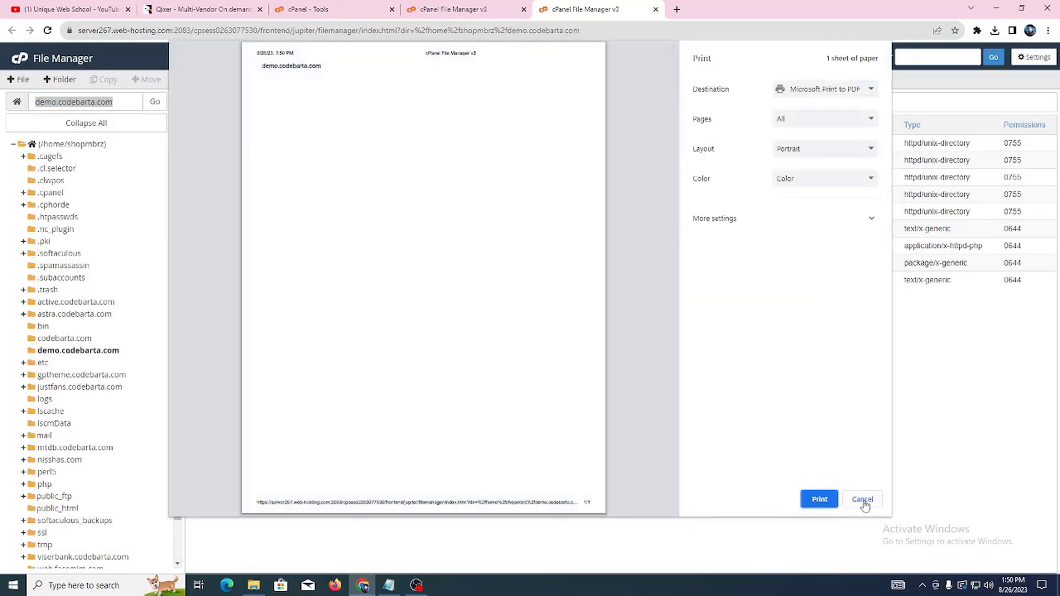
click(863, 500)
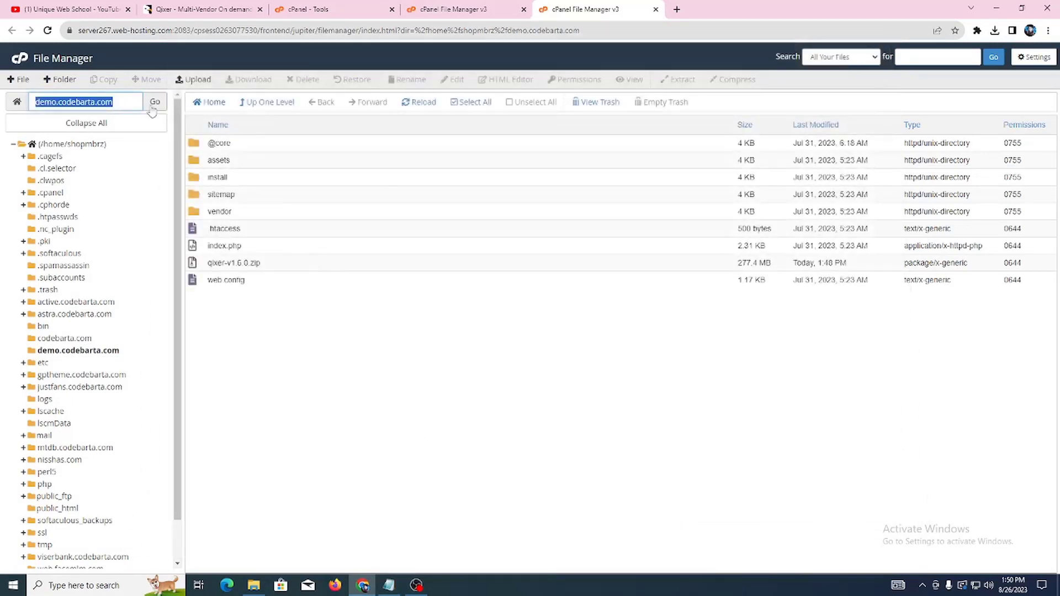
Step: Open demo.codebarta.com in a new tab and follow its 'Go to install wizard' link
right_click(145, 99)
click(234, 203)
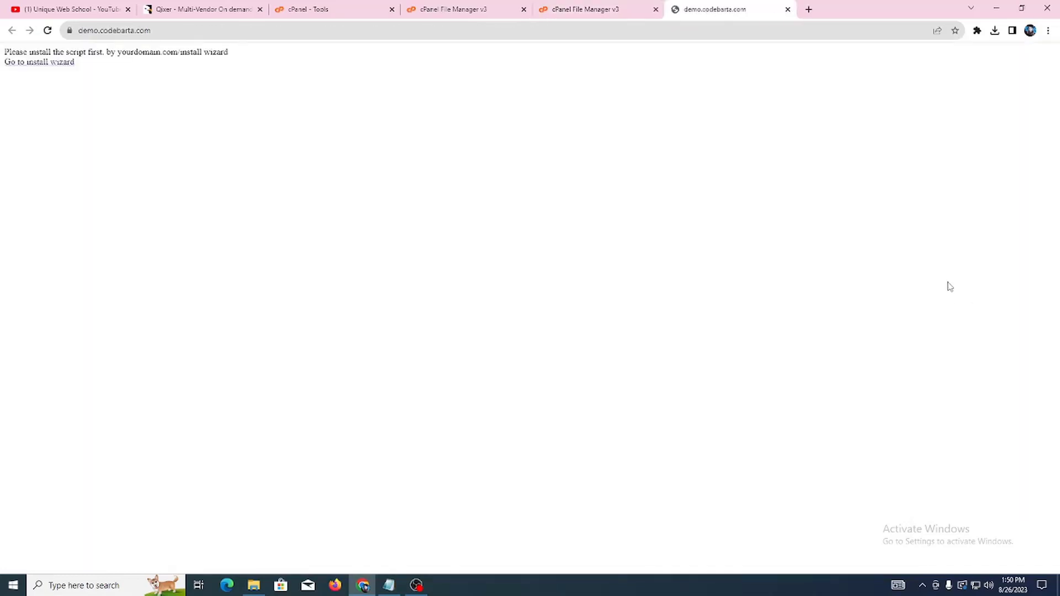
click(49, 66)
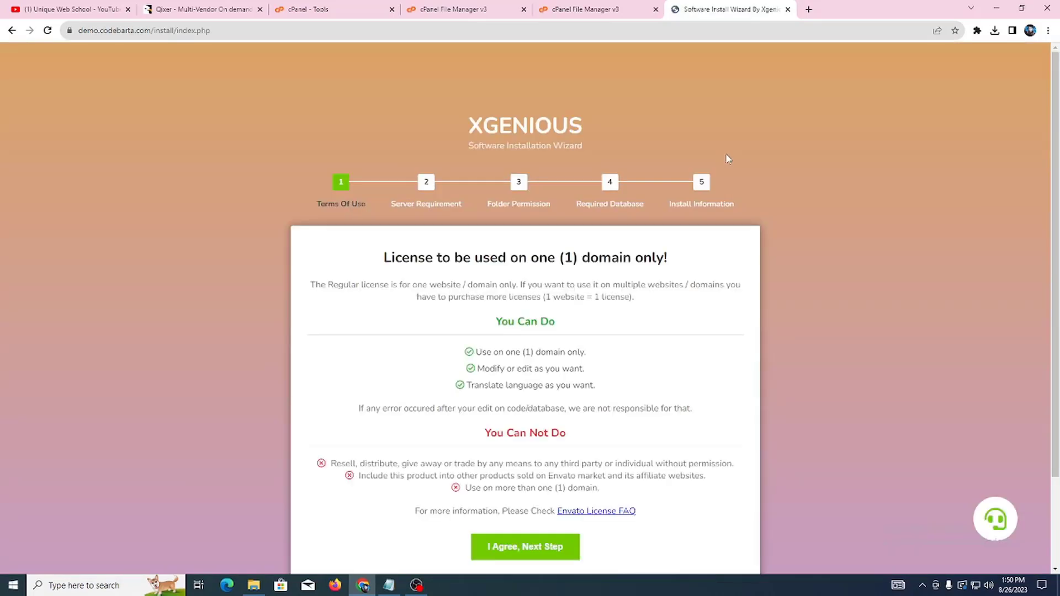
Step: Accept the licence terms and pass the Server Requirements check
scroll(773, 169, down, 2)
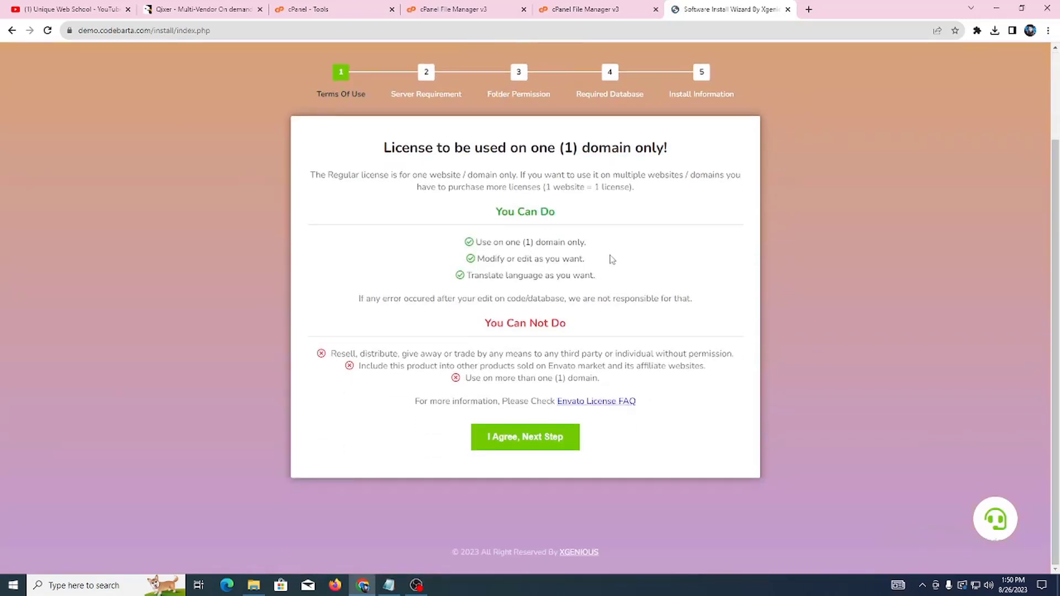
click(519, 438)
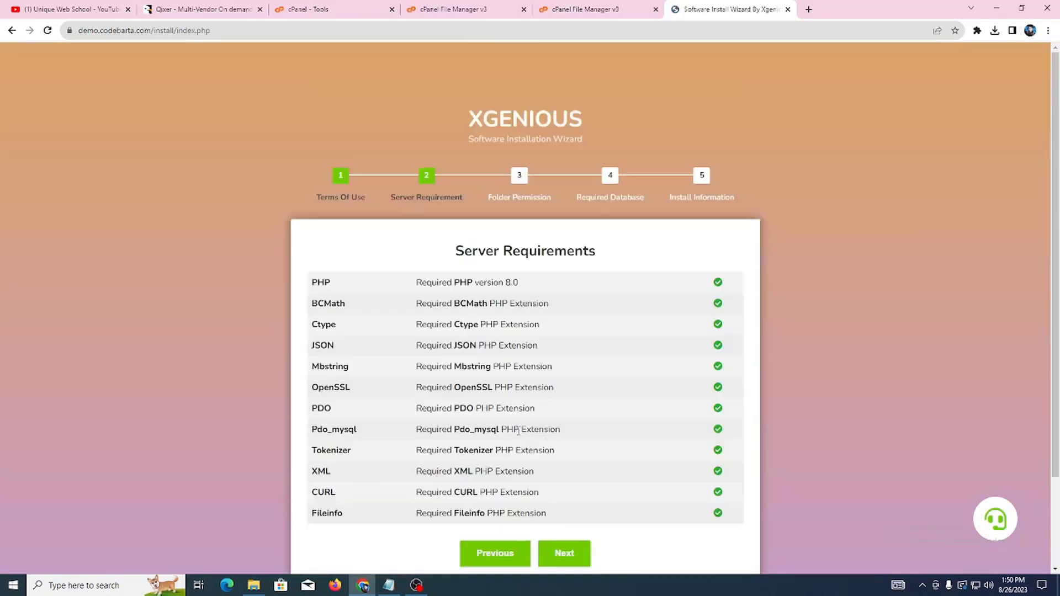
scroll(924, 406, down, 1)
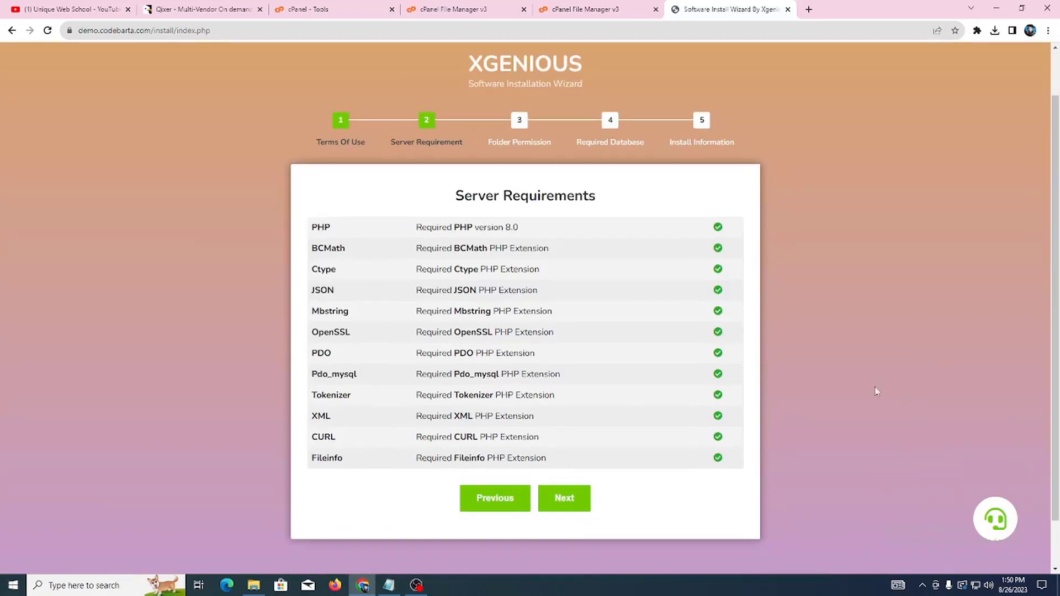
drag(467, 201, 595, 329)
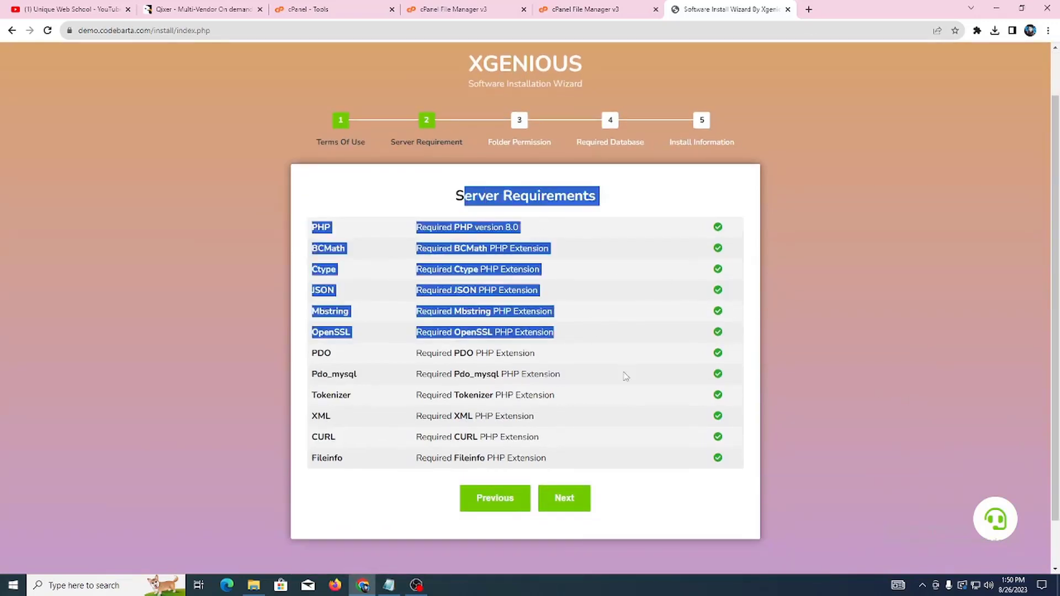
click(582, 496)
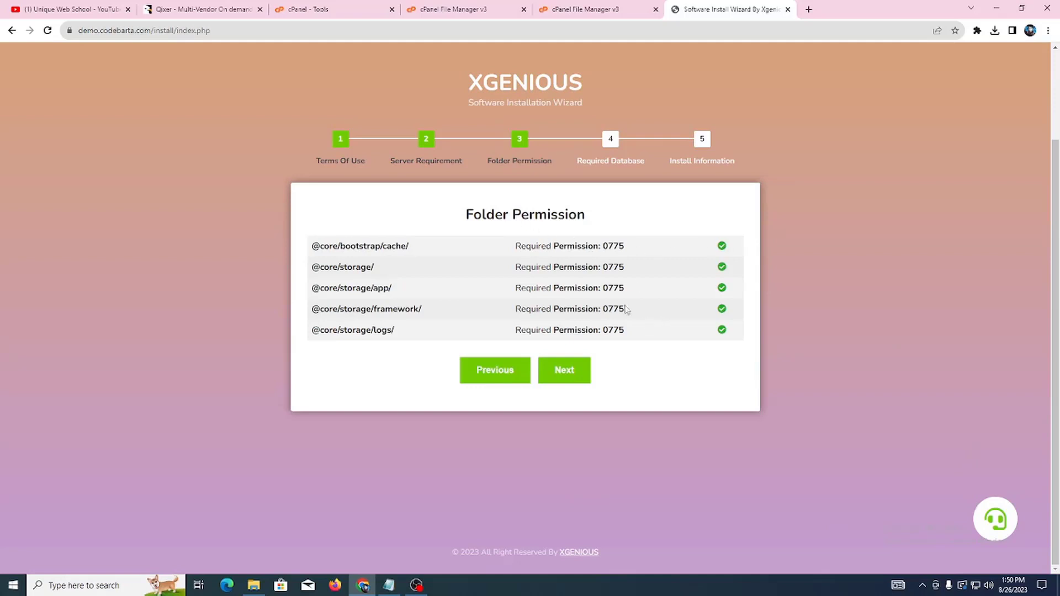
Step: Pass the Folder Permission check and review the database.sql availability line
drag(352, 246, 665, 336)
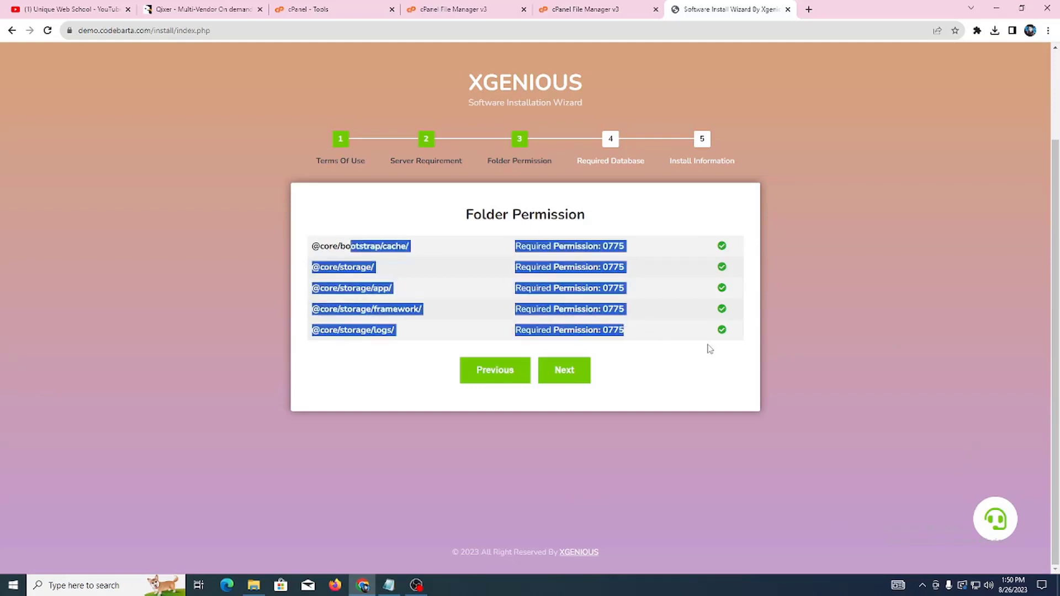
click(563, 370)
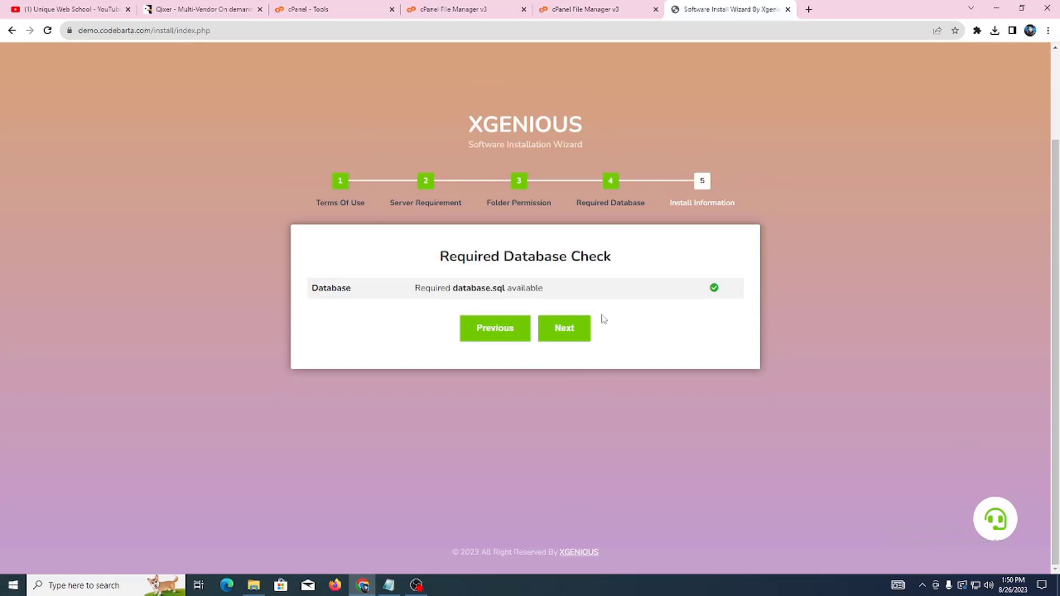
drag(442, 284, 580, 287)
click(581, 286)
click(580, 326)
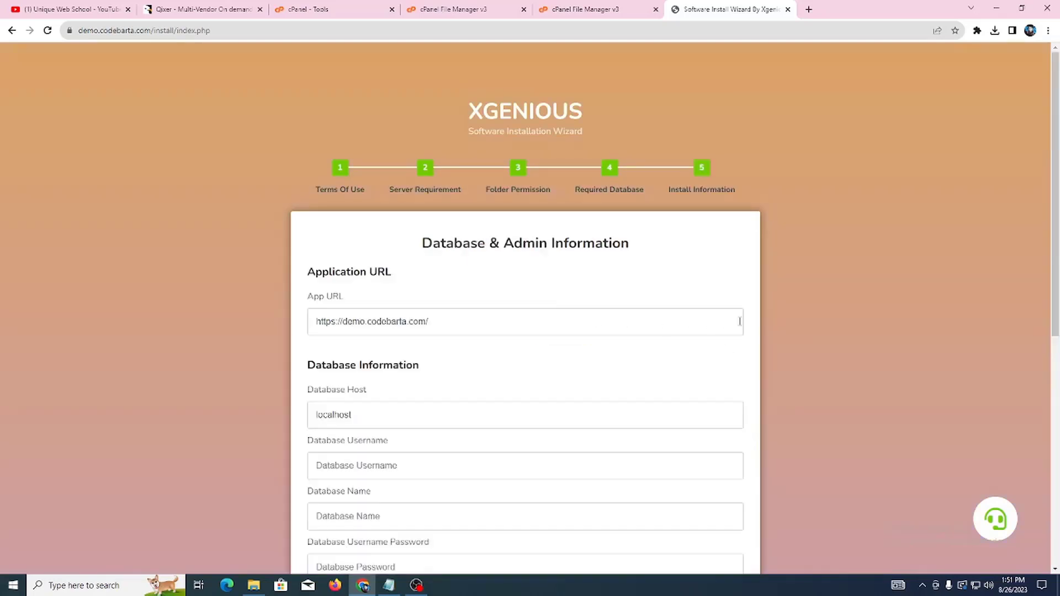
scroll(883, 289, down, 5)
scroll(883, 290, up, 3)
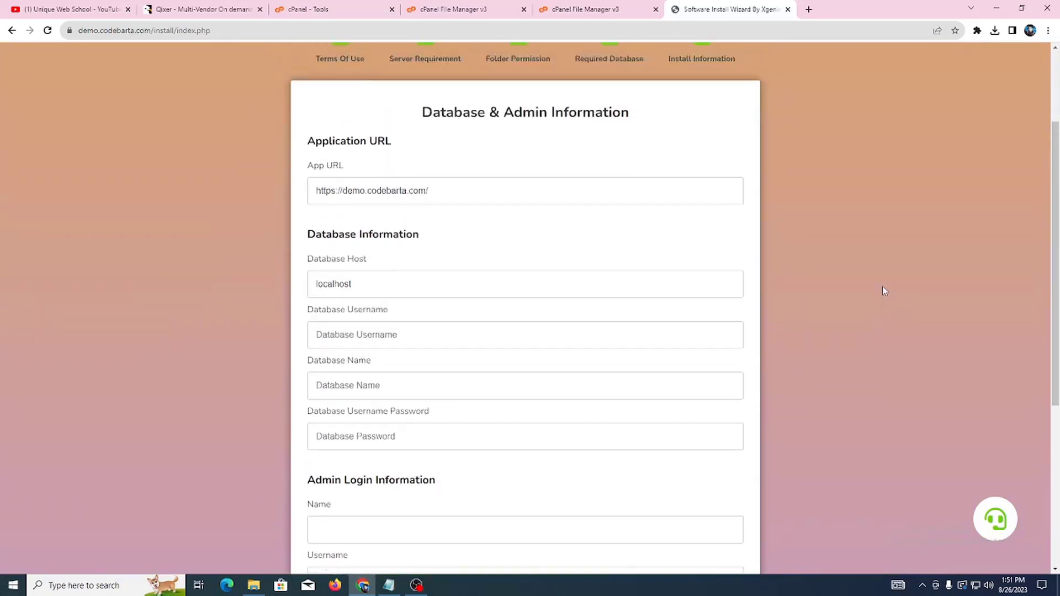
scroll(882, 292, down, 5)
scroll(882, 294, up, 6)
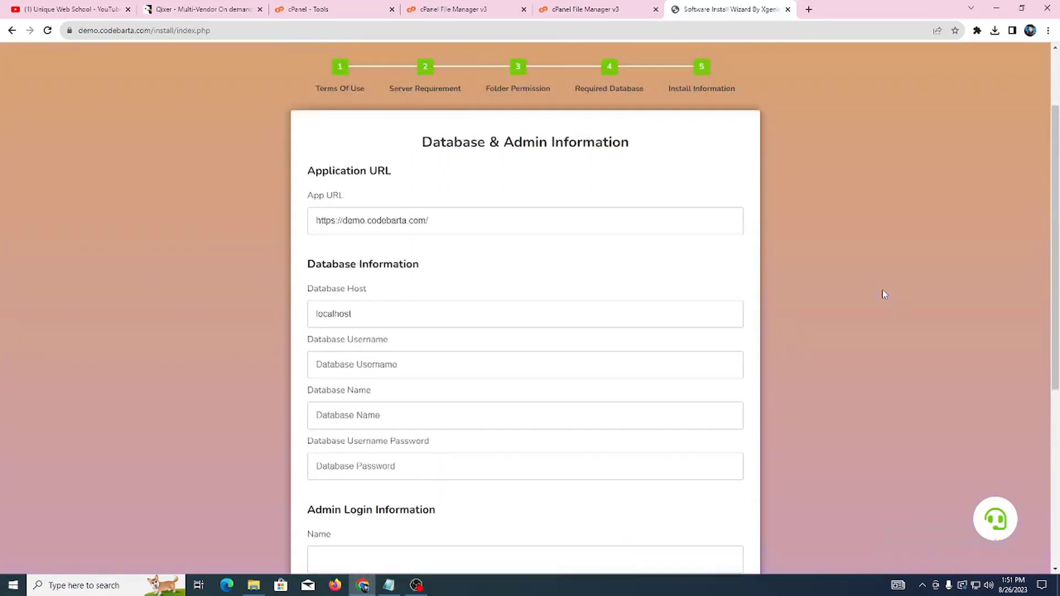
scroll(560, 251, down, 1)
drag(413, 213, 514, 208)
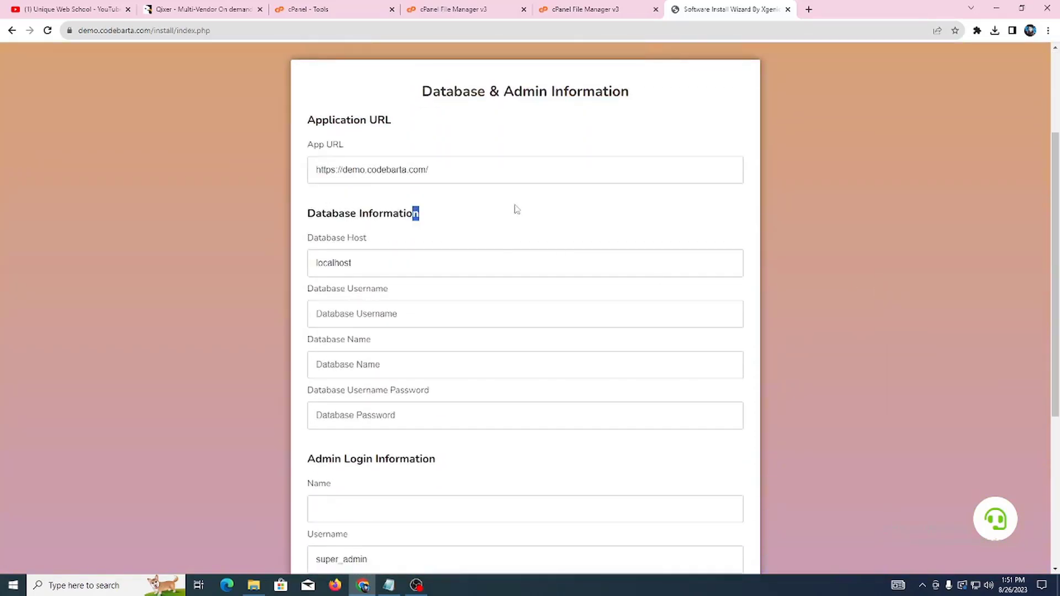
double_click(334, 145)
triple_click(450, 175)
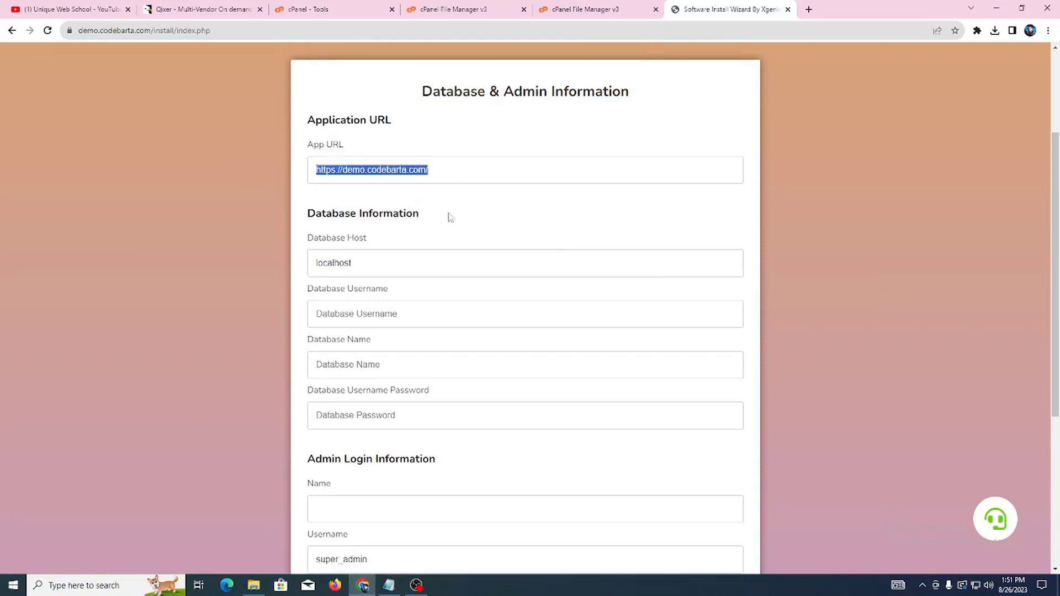
scroll(468, 217, down, 2)
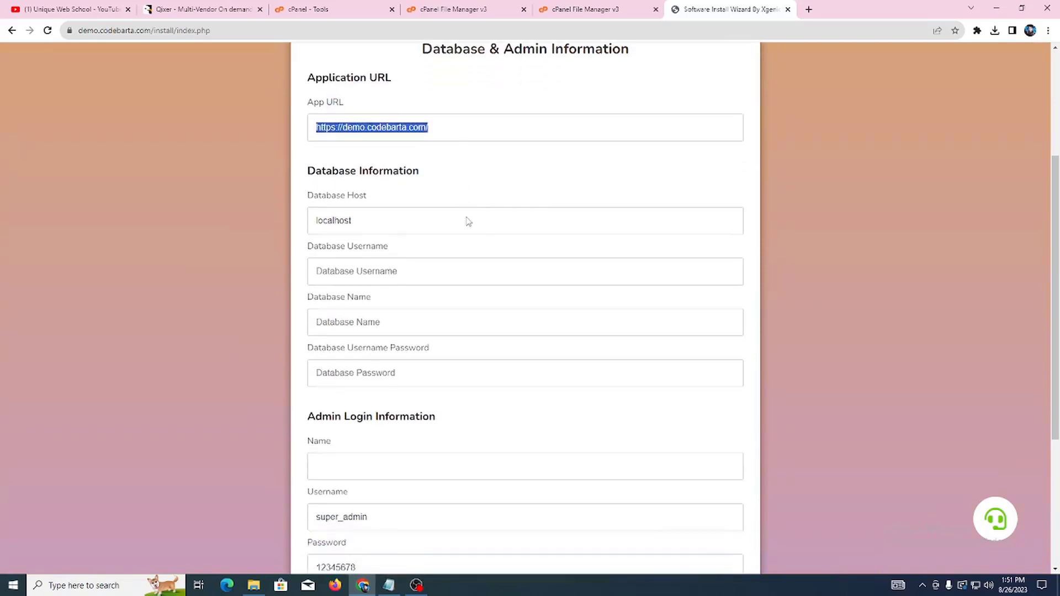
click(851, 205)
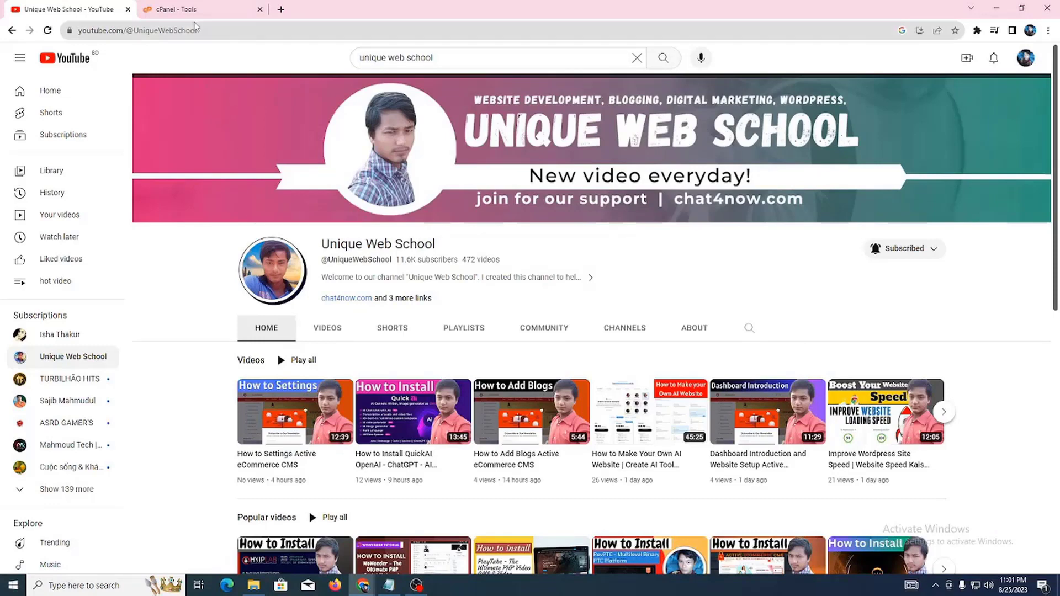
Step: Go to the cPanel Tools page and open MySQL Databases under Databases
click(201, 9)
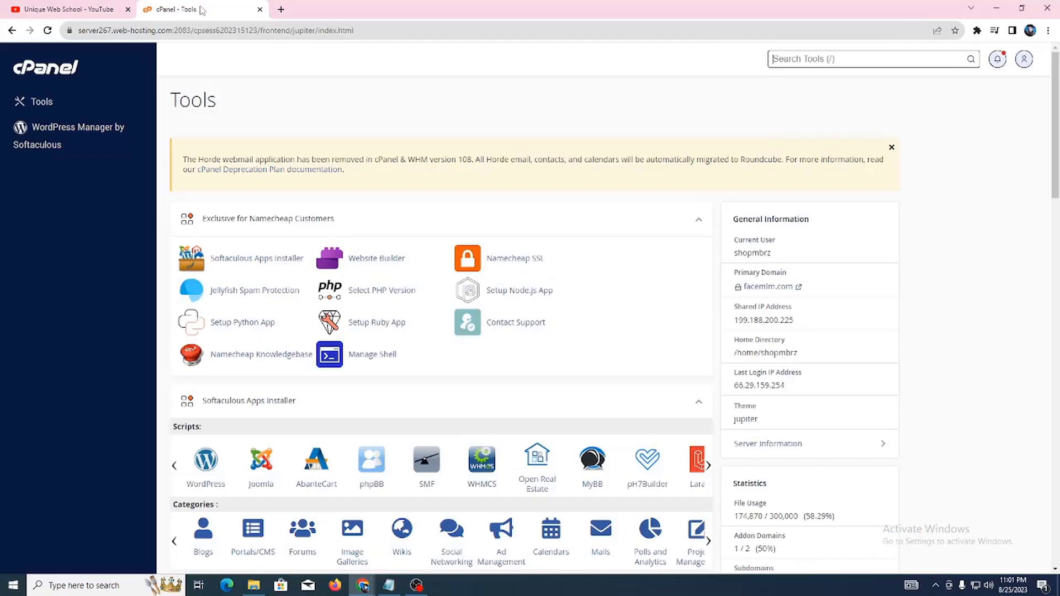
scroll(528, 191, down, 2)
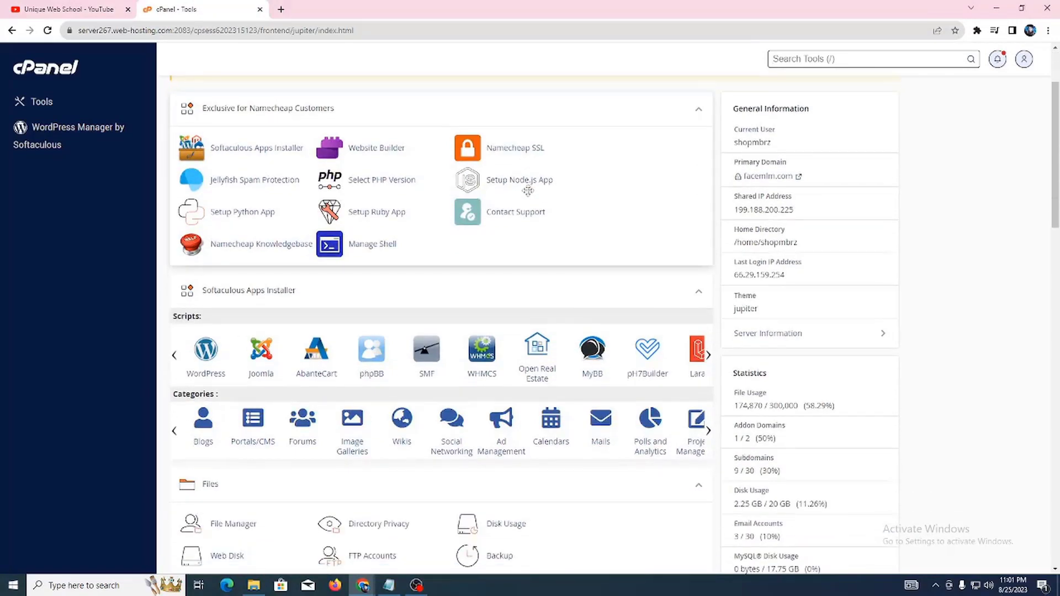
scroll(529, 191, down, 2)
scroll(539, 198, down, 5)
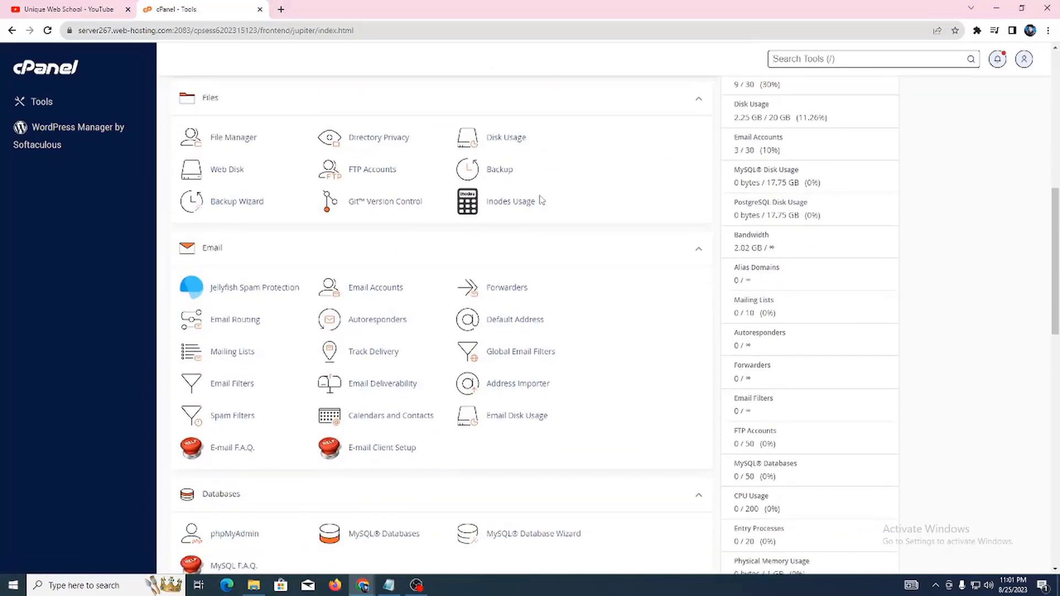
scroll(541, 199, down, 4)
scroll(282, 202, down, 1)
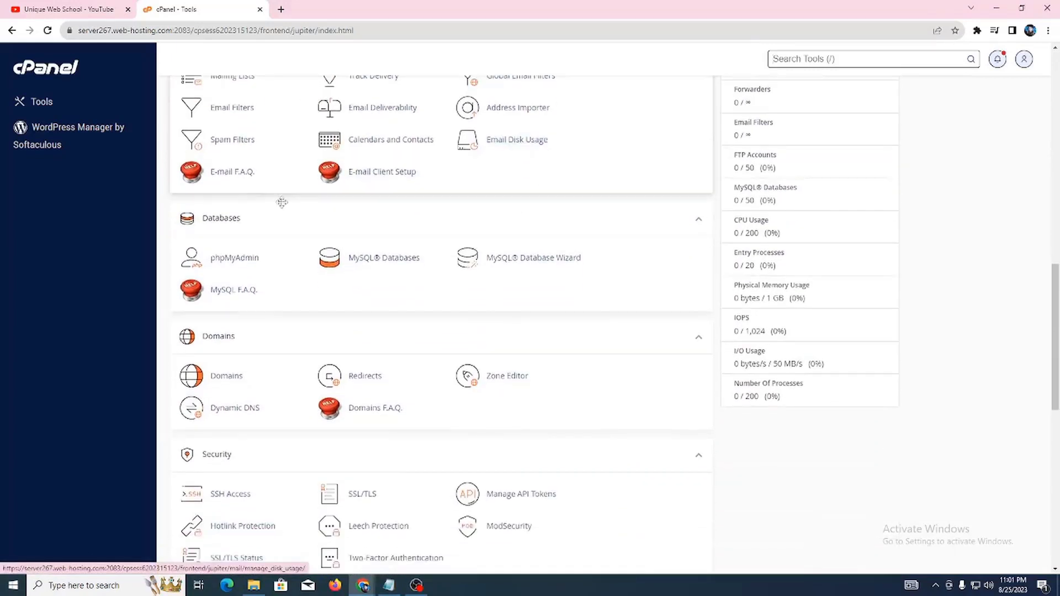
click(376, 265)
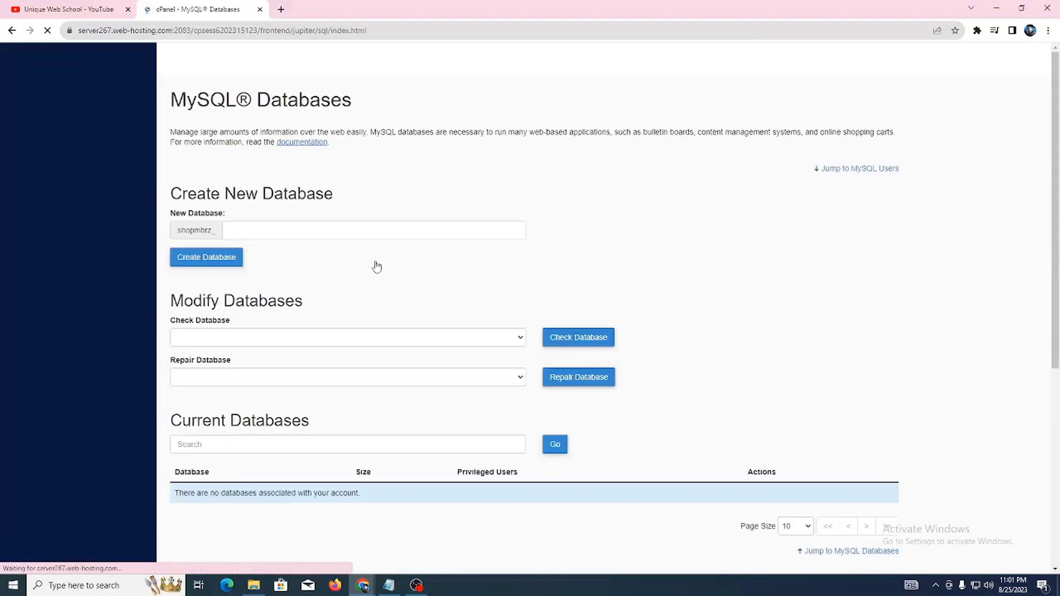
Step: Enter UniqueWebSchool, copied from the YouTube channel handle, as the new database name
scroll(426, 268, down, 4)
scroll(425, 268, up, 4)
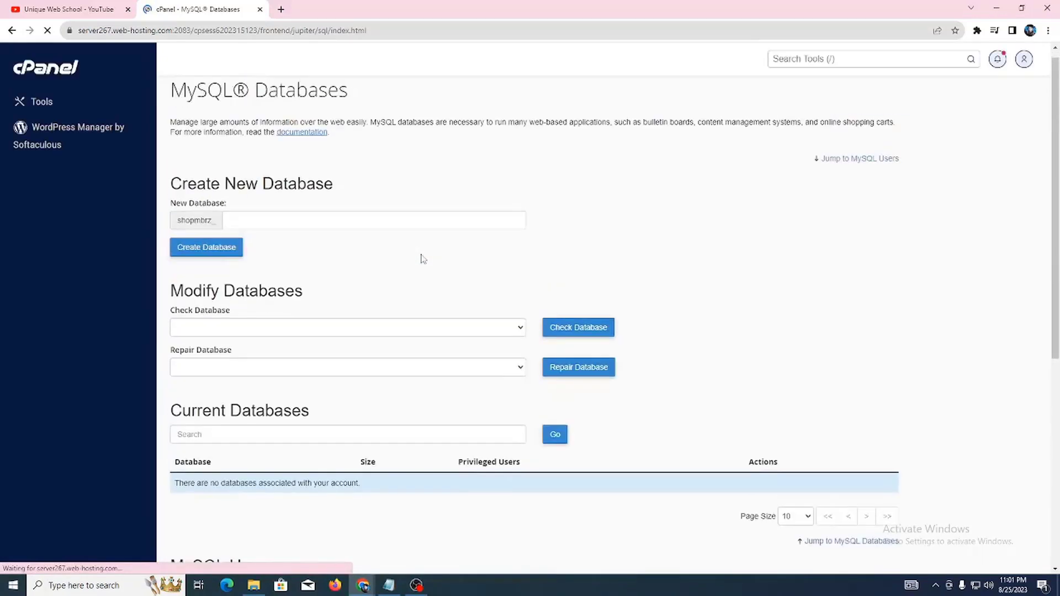
drag(188, 184, 306, 195)
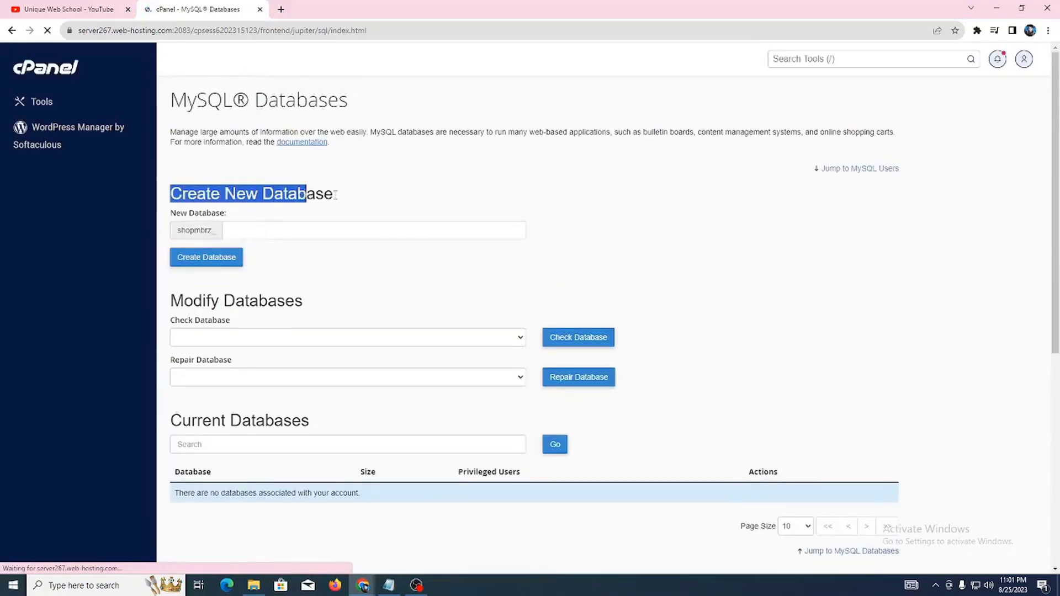
click(345, 198)
drag(201, 212, 285, 220)
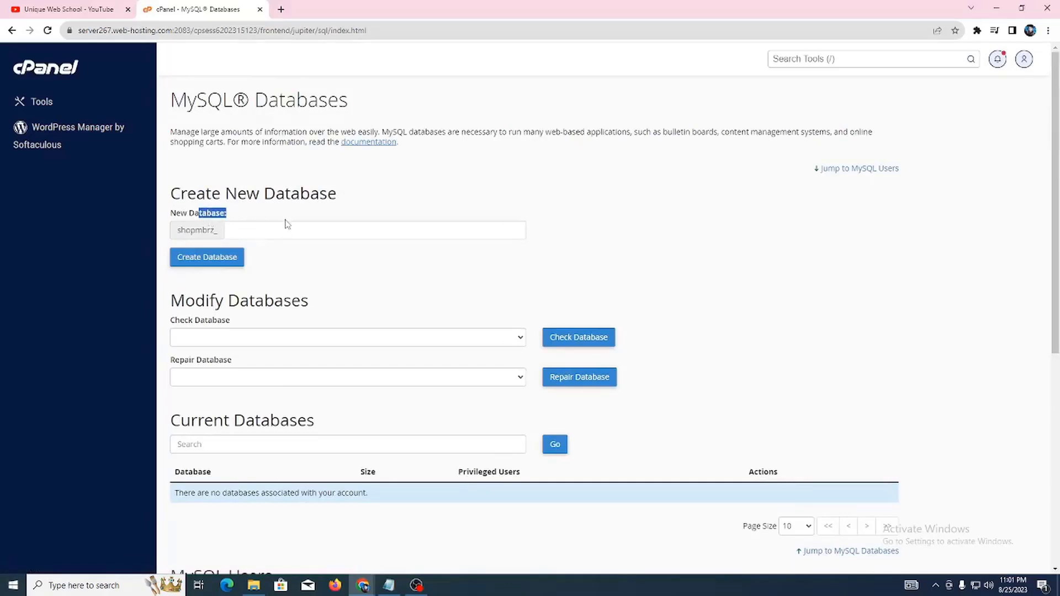
click(285, 224)
click(332, 210)
click(83, 10)
double_click(359, 260)
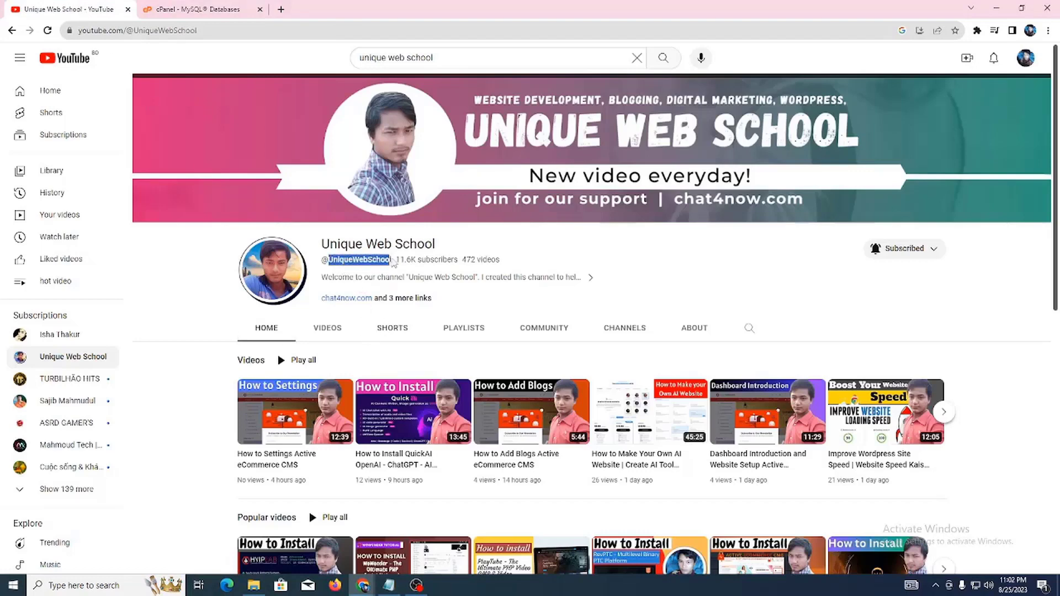
right_click(377, 259)
click(401, 269)
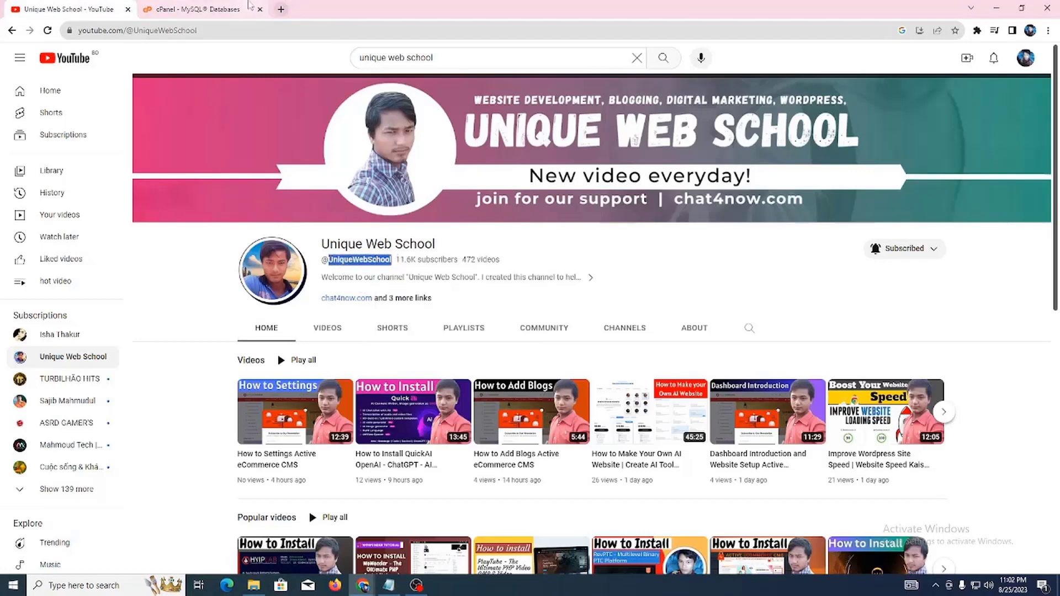
click(238, 10)
click(327, 232)
key(ctrl+v)
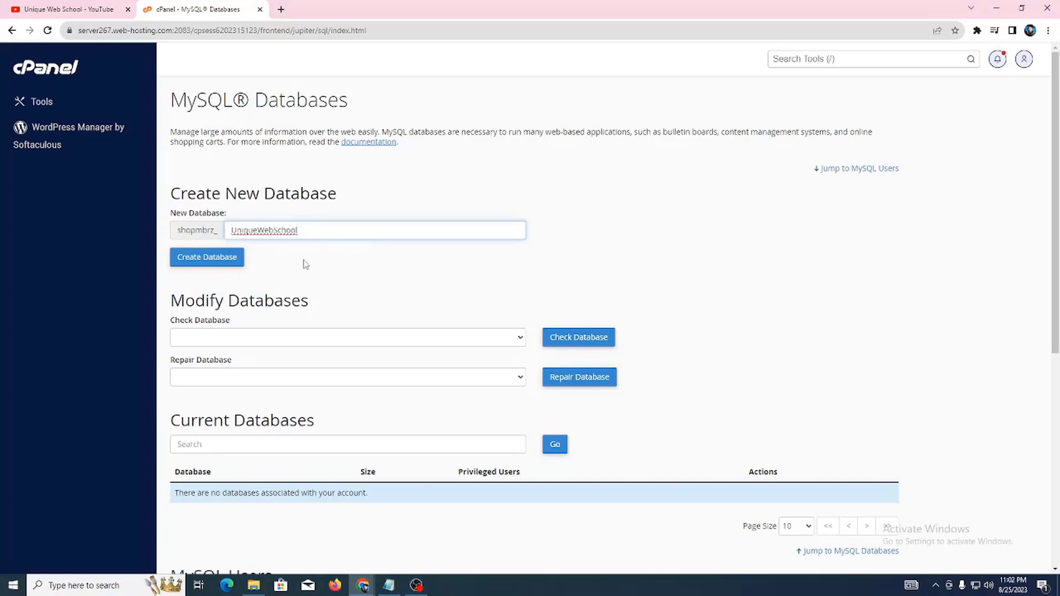
Step: Create the database shopmbrz_UniqueWebSchool and return to the MySQL Databases overview
click(165, 225)
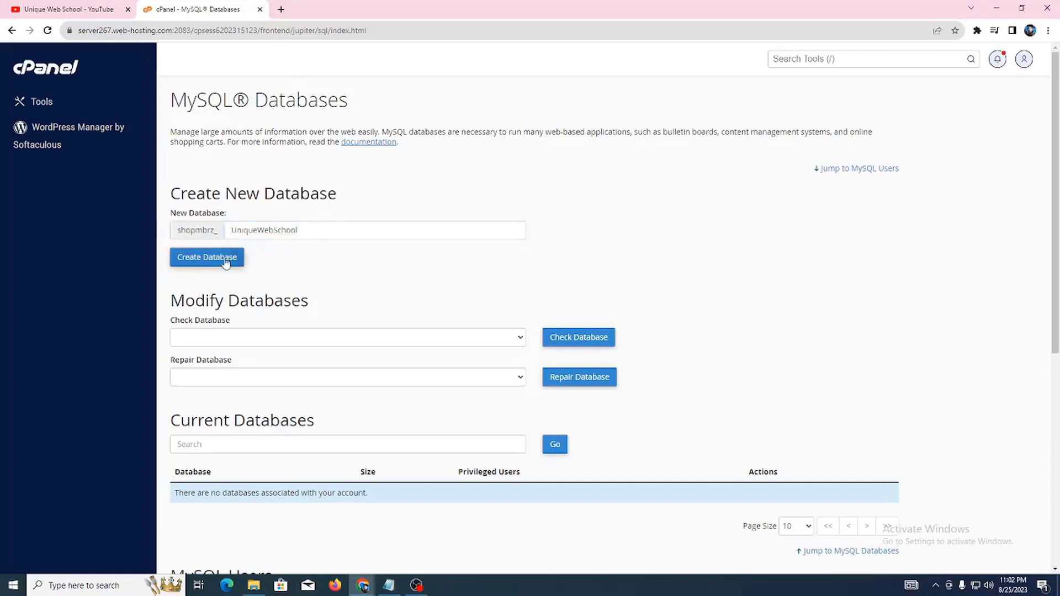
click(224, 261)
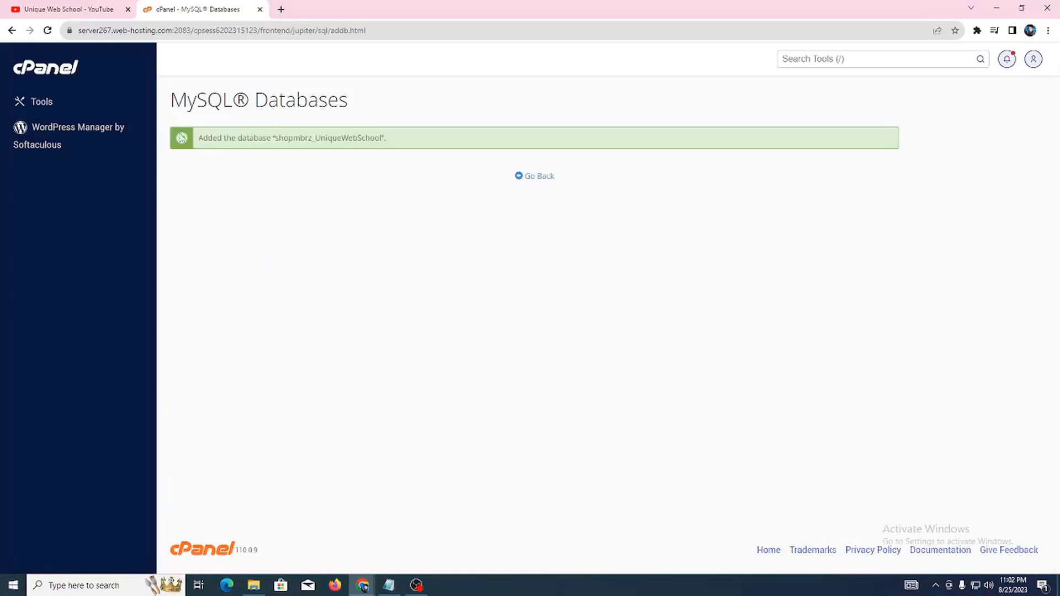
drag(199, 138, 382, 139)
click(434, 150)
click(539, 177)
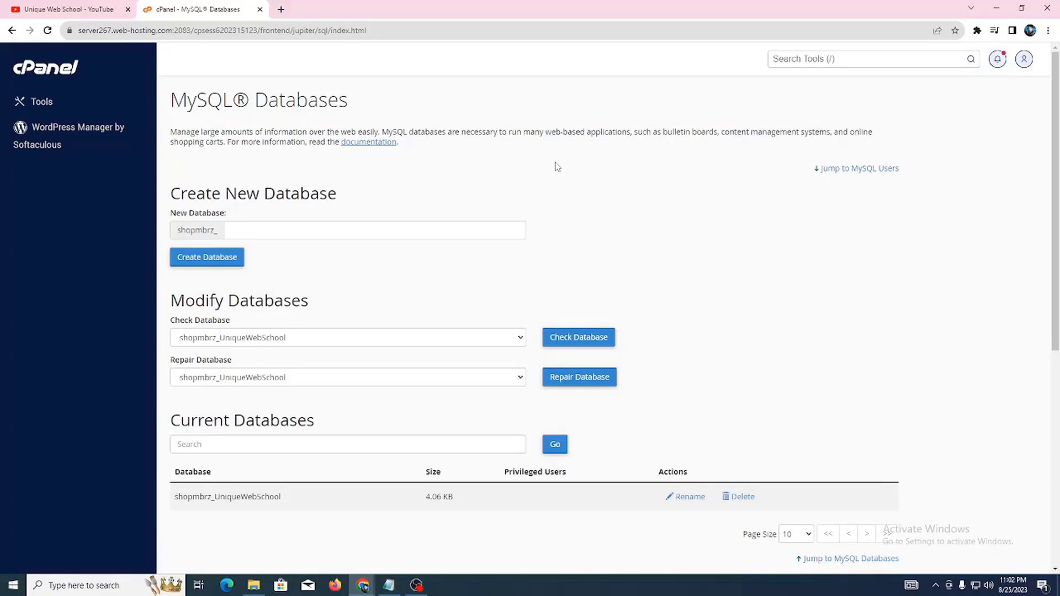
Step: Enter UniqueWebSchooluser as the username in the Add New User form
scroll(557, 167, down, 7)
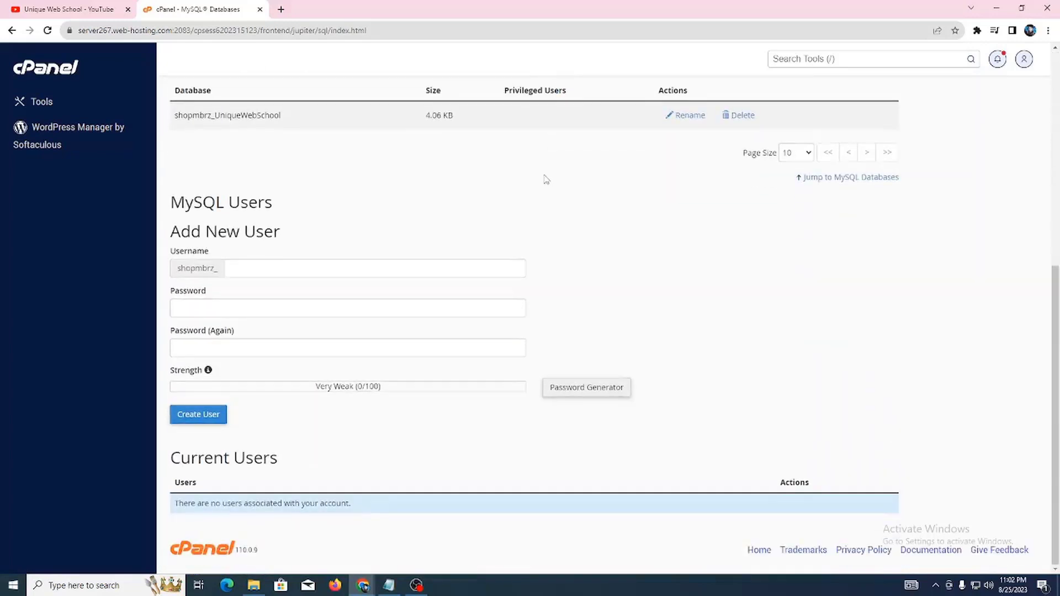
drag(193, 237, 333, 238)
click(334, 238)
click(267, 268)
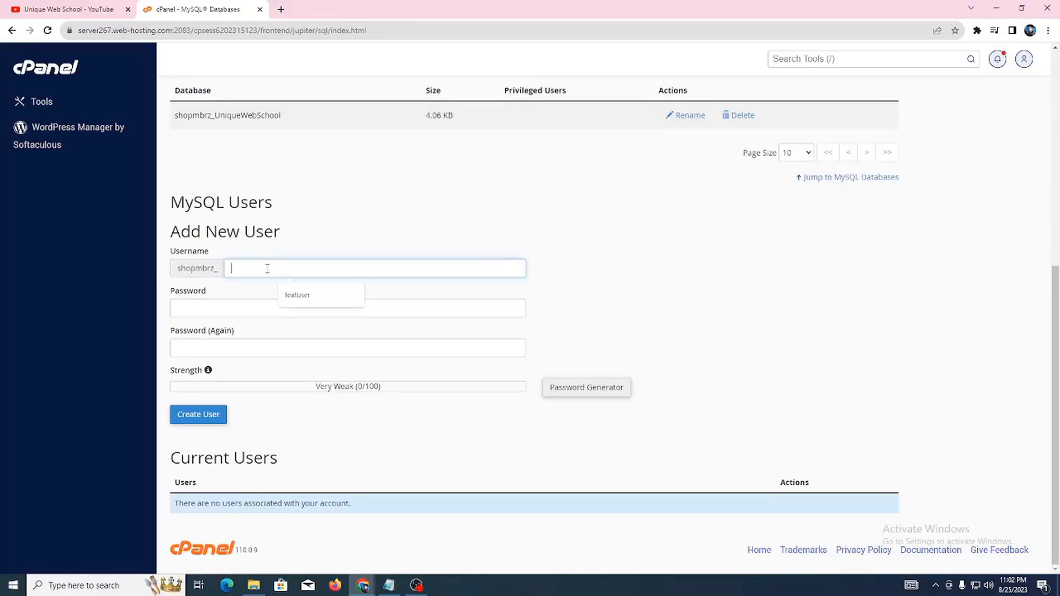
key(ctrl+v)
text(u)
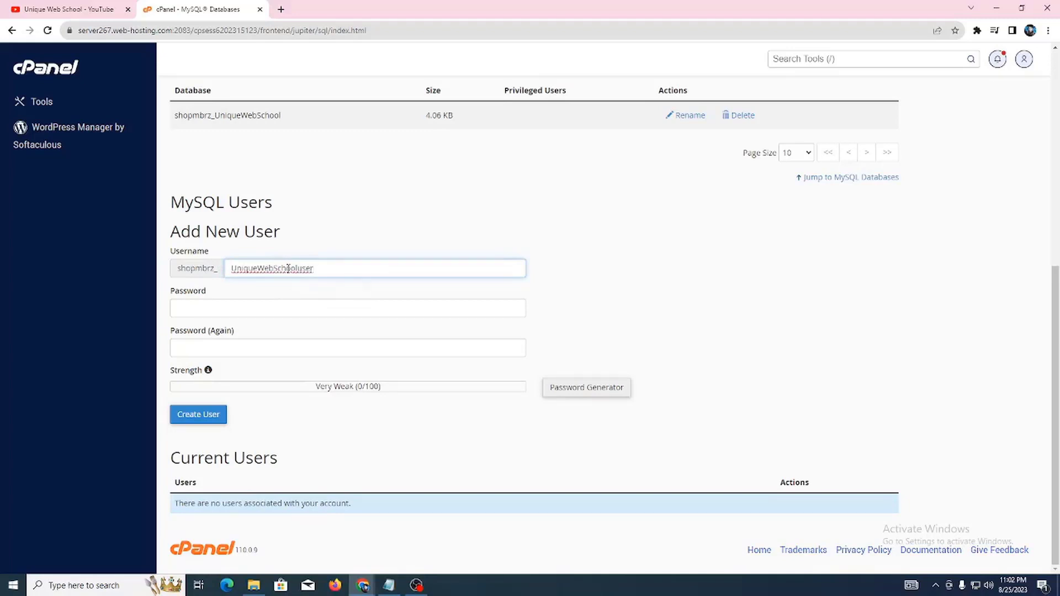
drag(187, 291, 224, 289)
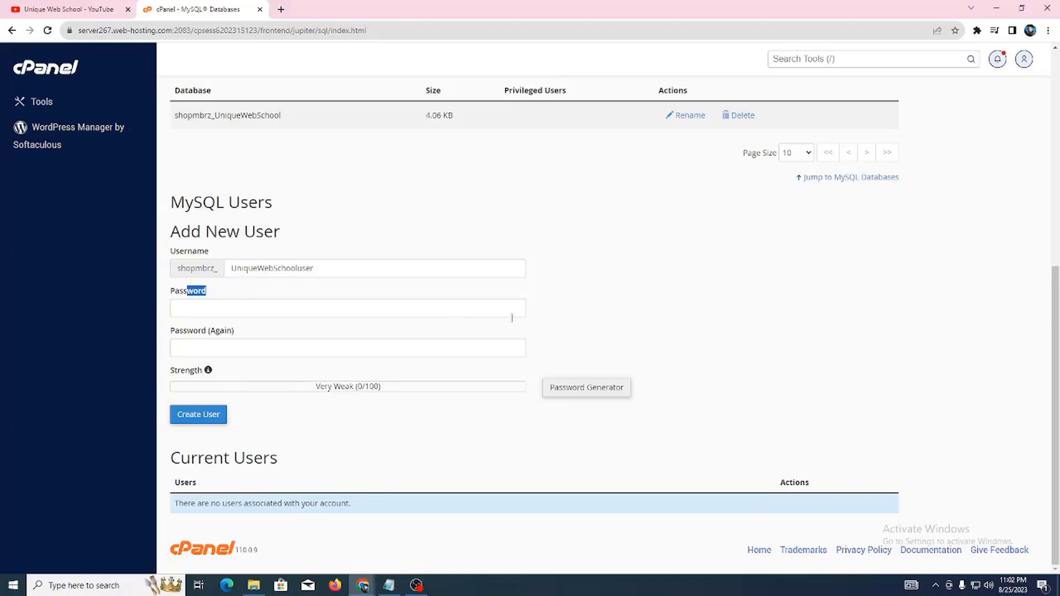
Step: Generate a very strong password and save a copy of it in Notepad
click(590, 392)
click(492, 295)
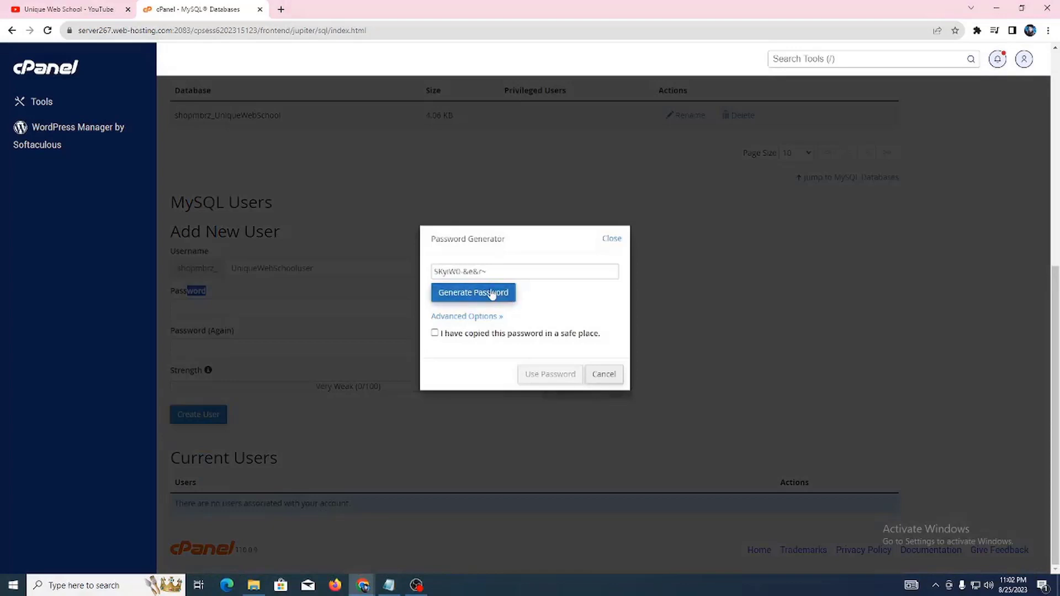
click(468, 297)
triple_click(500, 271)
right_click(486, 270)
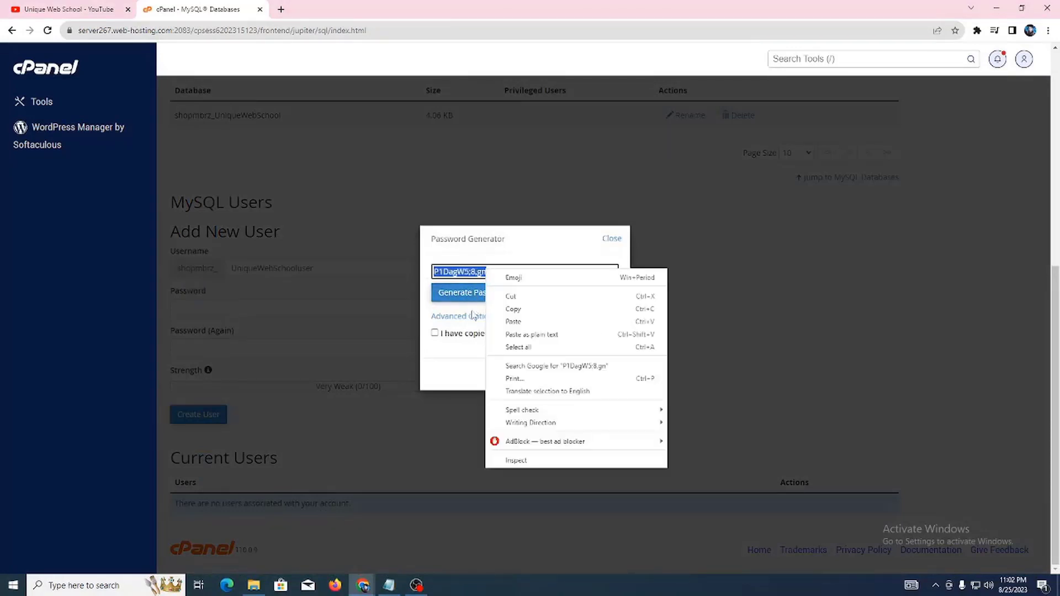
click(514, 309)
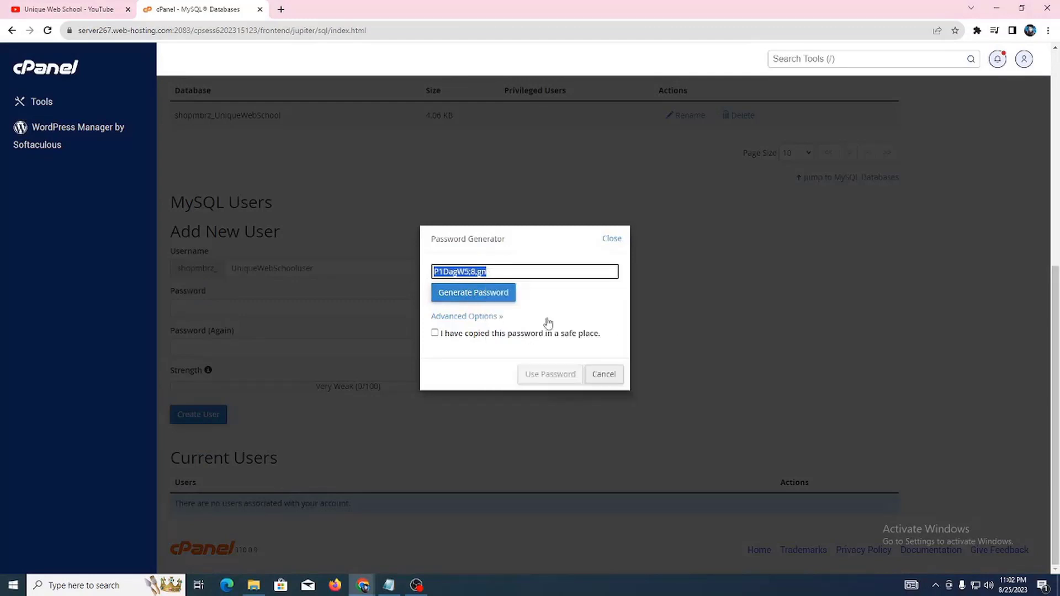
click(392, 583)
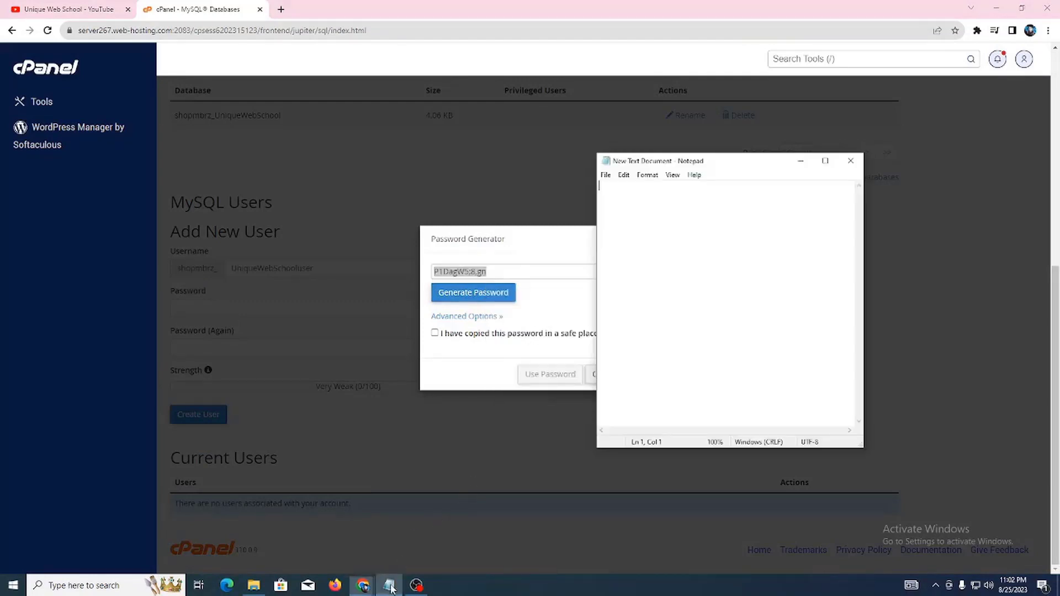
key(ctrl+v)
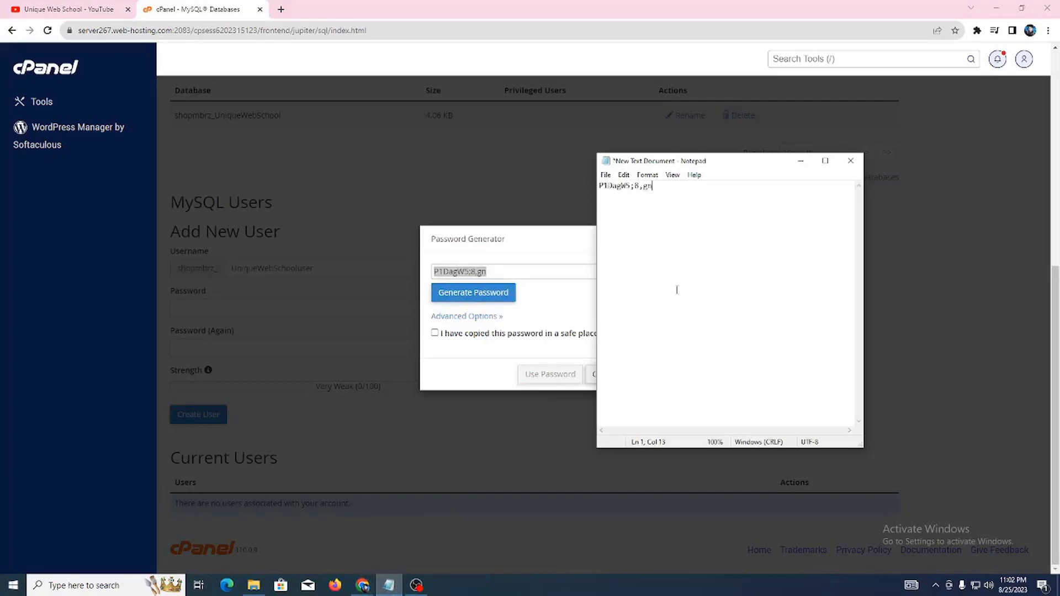
key(Return)
key(Return)
key(Return)
click(606, 174)
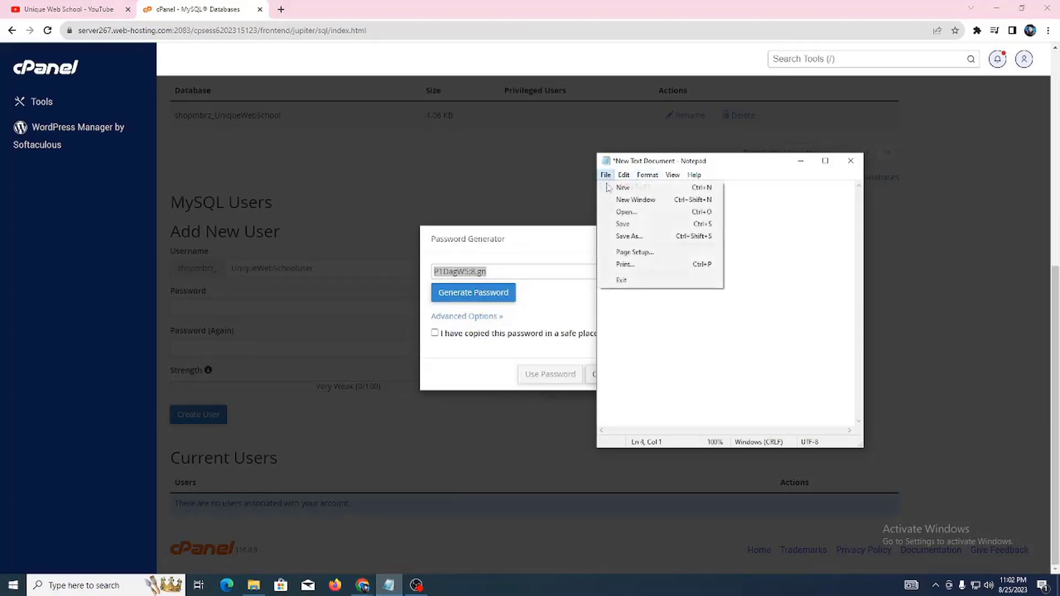
click(643, 227)
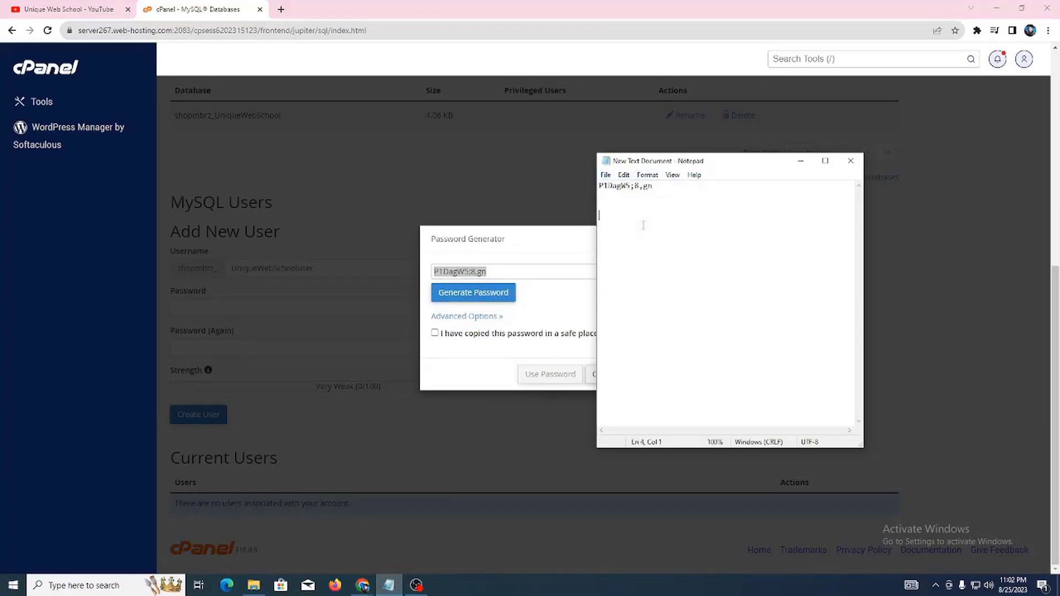
Step: Apply the generated password and create the MySQL user shopmbrz_UniqueWebSchooluser
click(506, 260)
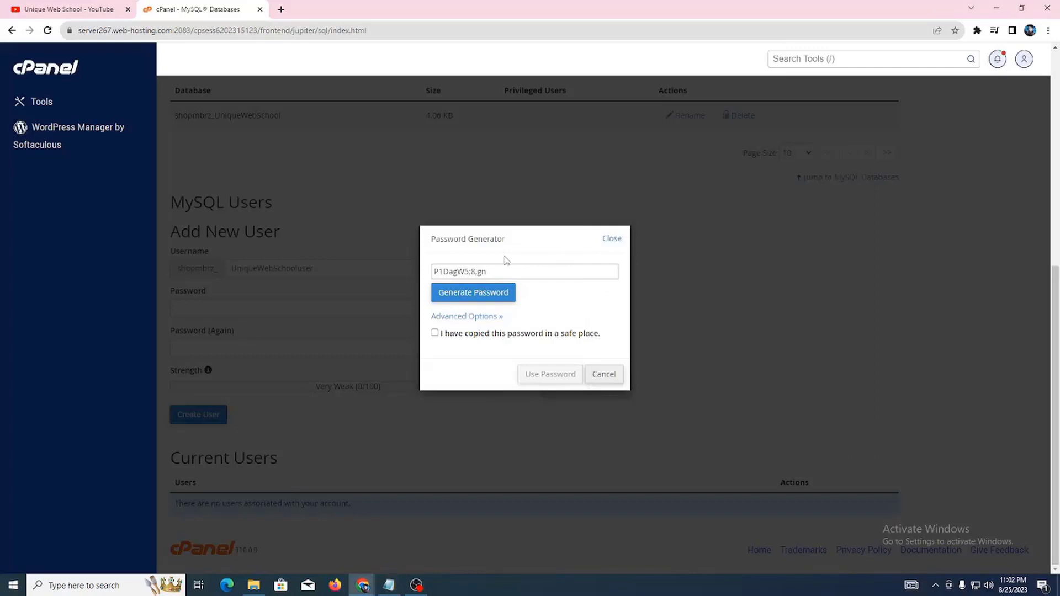
click(435, 335)
click(534, 374)
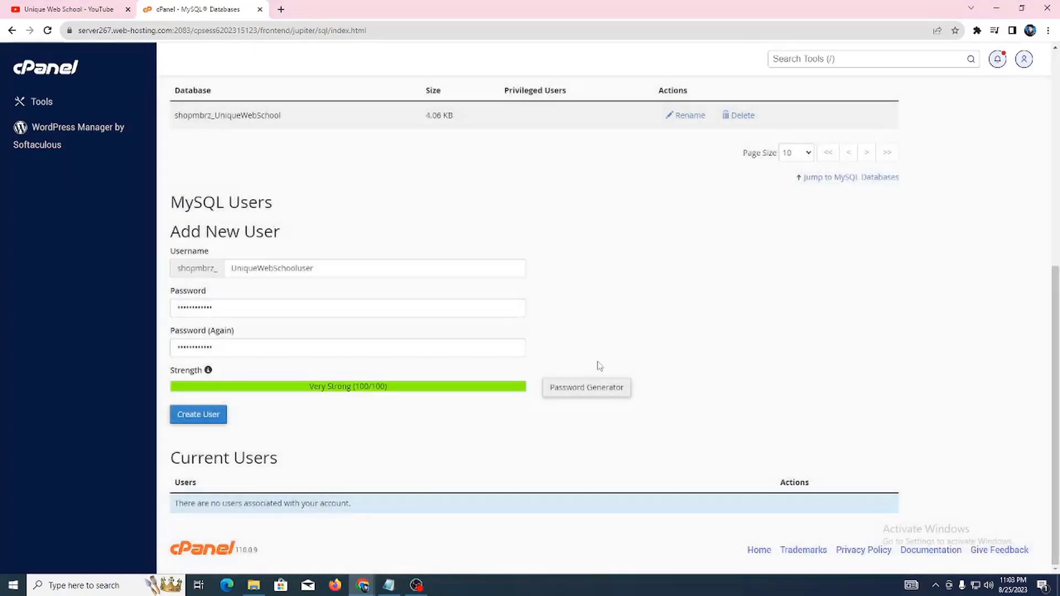
click(220, 421)
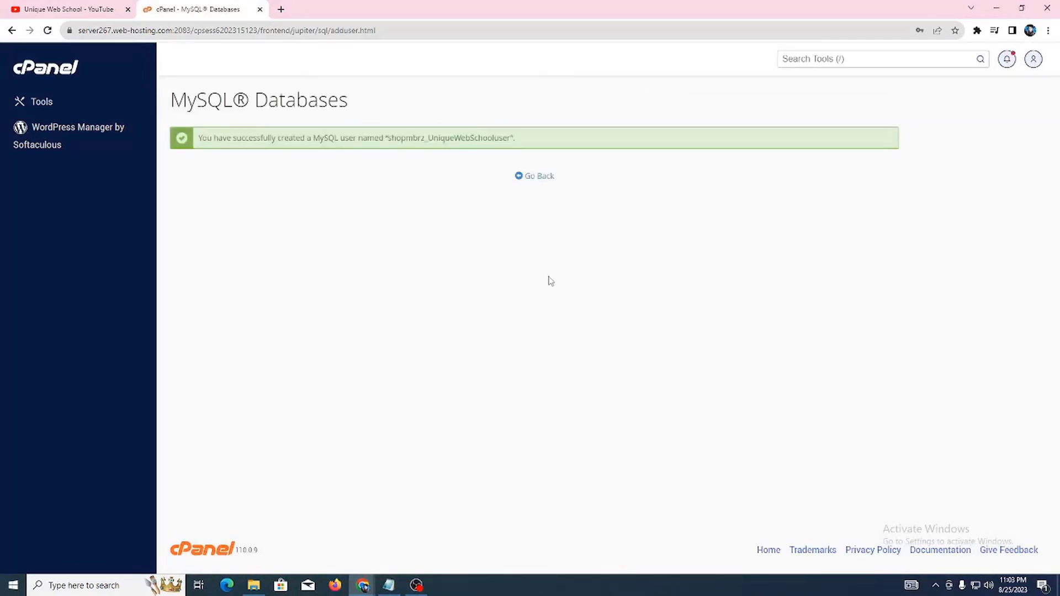
Step: Add user shopmbrz_UniqueWebSchooluser to database shopmbrz_UniqueWebSchool via Add User To Database
click(534, 178)
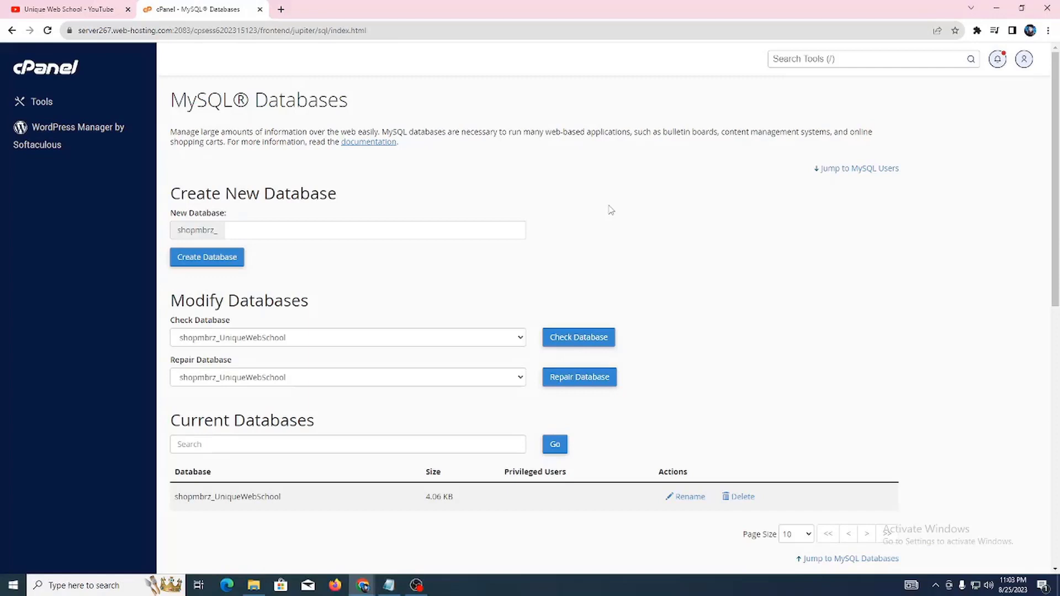
scroll(599, 188, down, 8)
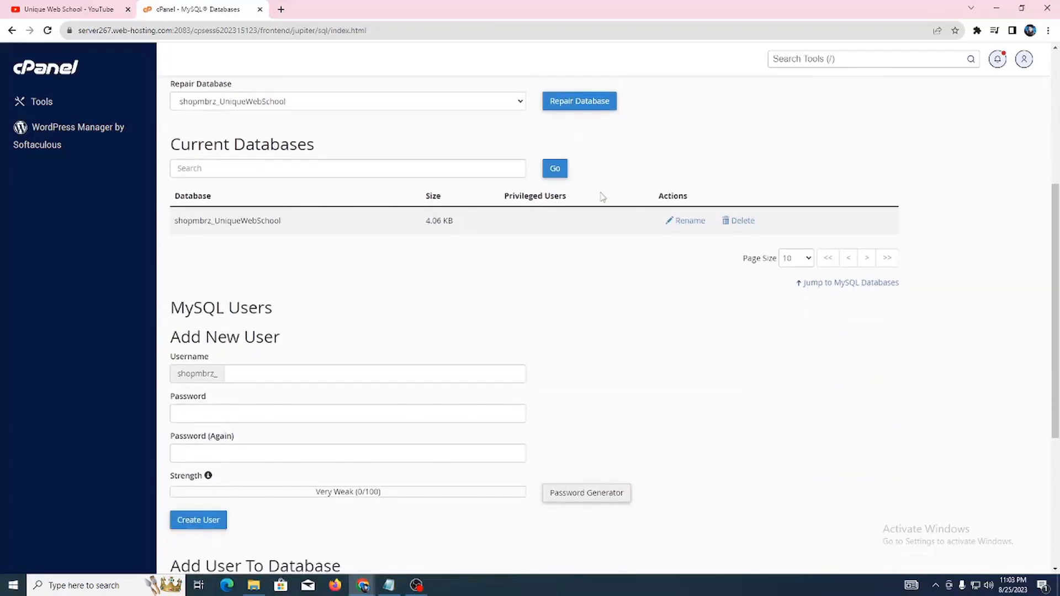
scroll(591, 208, down, 2)
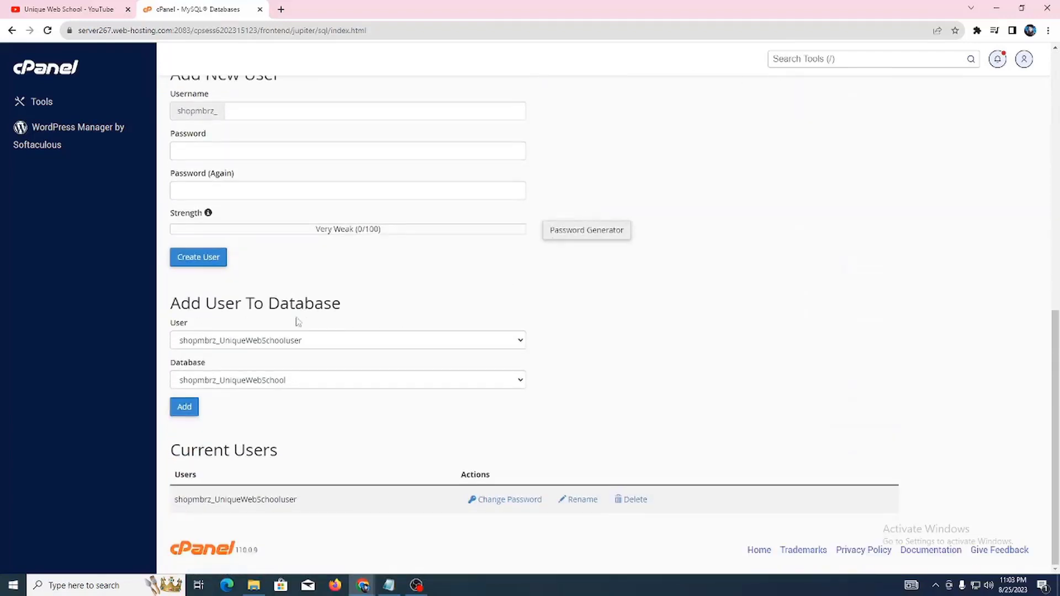
drag(168, 307, 325, 307)
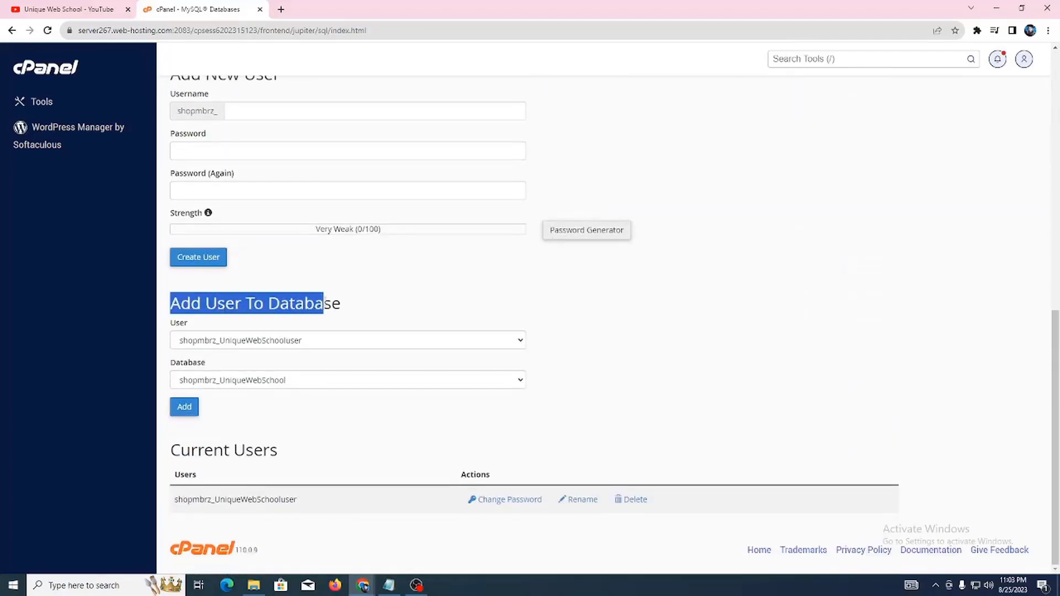
click(262, 332)
drag(175, 326, 202, 327)
click(236, 340)
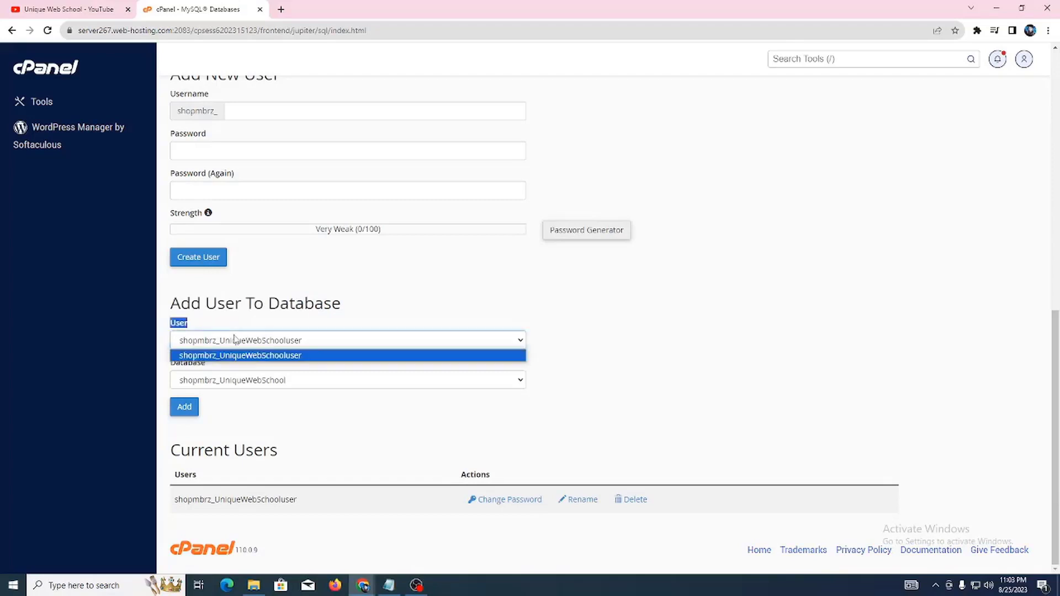
click(248, 356)
click(229, 380)
click(264, 392)
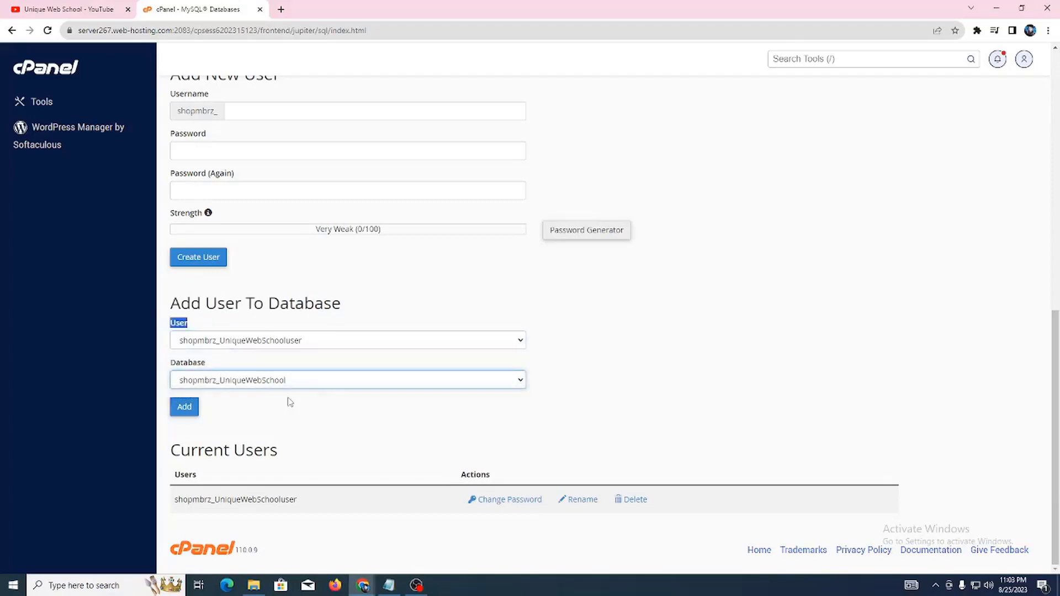
click(188, 408)
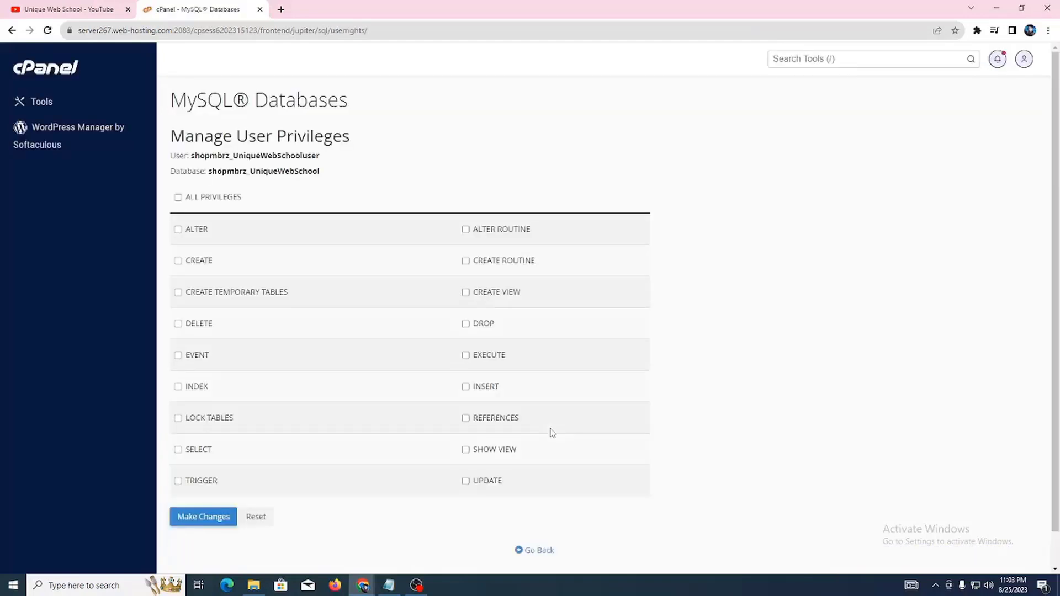
Step: Grant the user all privileges, then copy the user and database names into Notepad and save
click(216, 202)
click(201, 517)
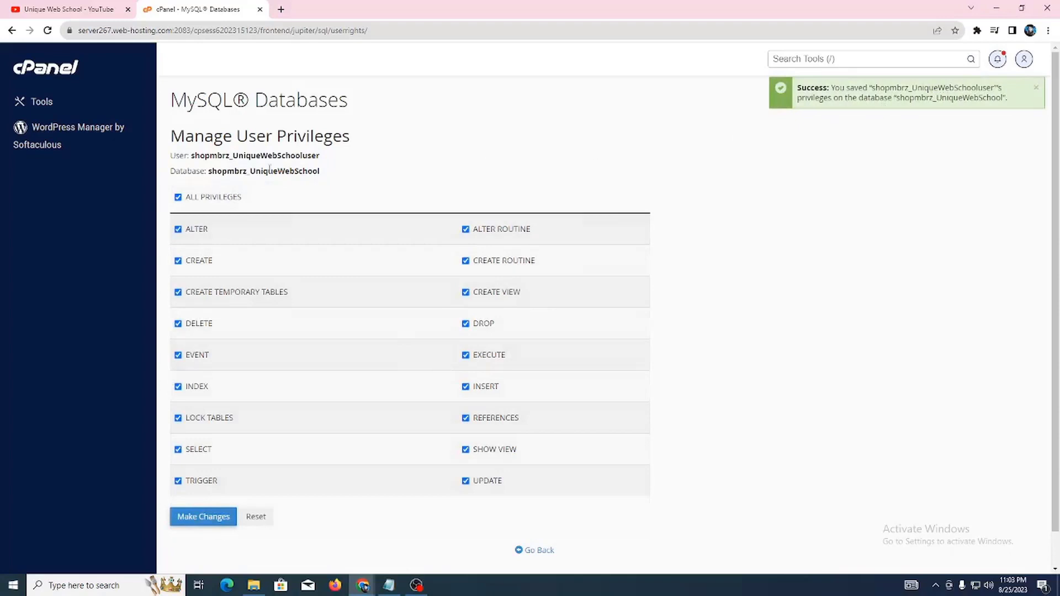
drag(169, 159, 323, 176)
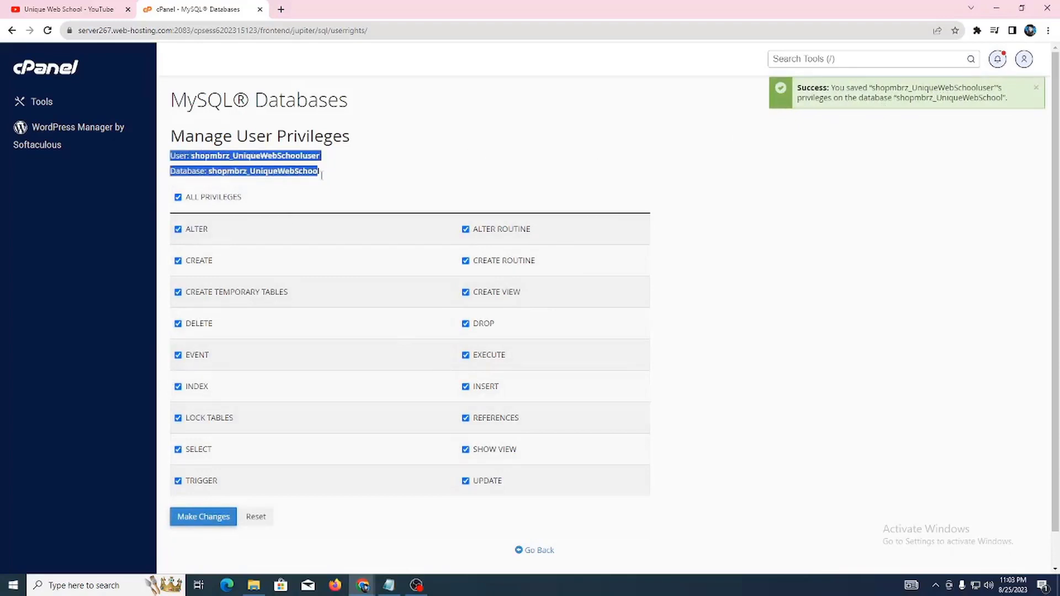
right_click(293, 175)
click(306, 182)
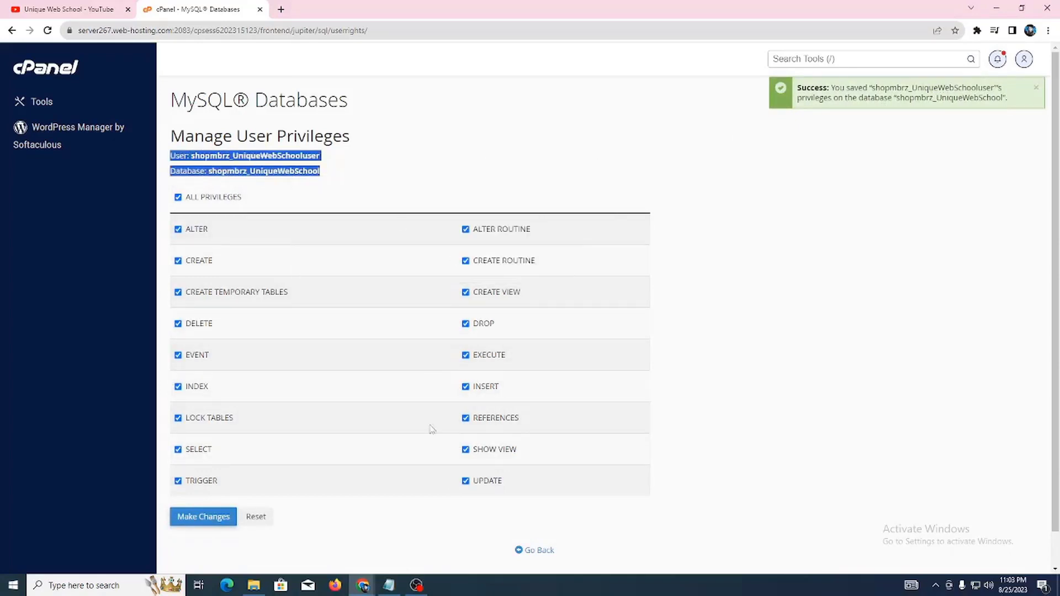
click(389, 584)
key(ctrl+v)
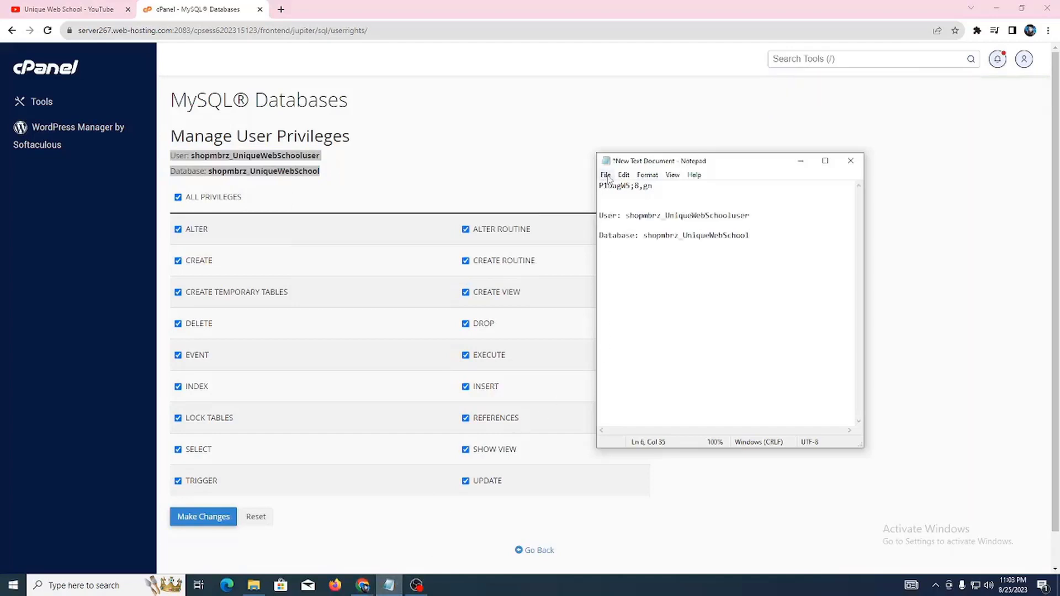
click(606, 175)
click(623, 224)
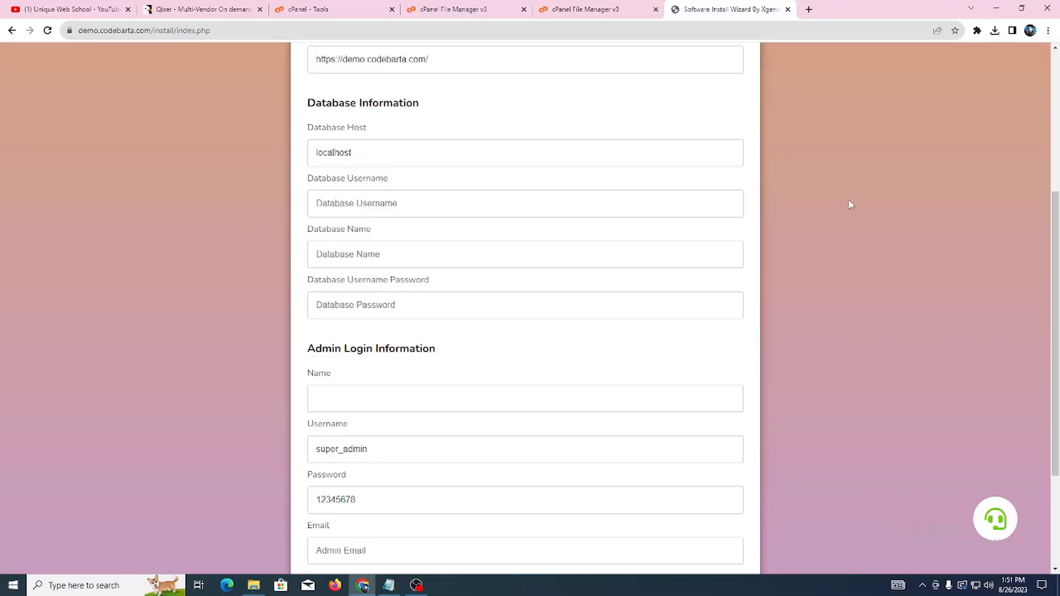
Step: Paste shopmbrz_UniqueWebSchooluser from the notes into the Database Username field
drag(316, 179, 377, 177)
click(323, 130)
drag(323, 131, 254, 157)
drag(360, 155, 224, 184)
drag(307, 180, 433, 183)
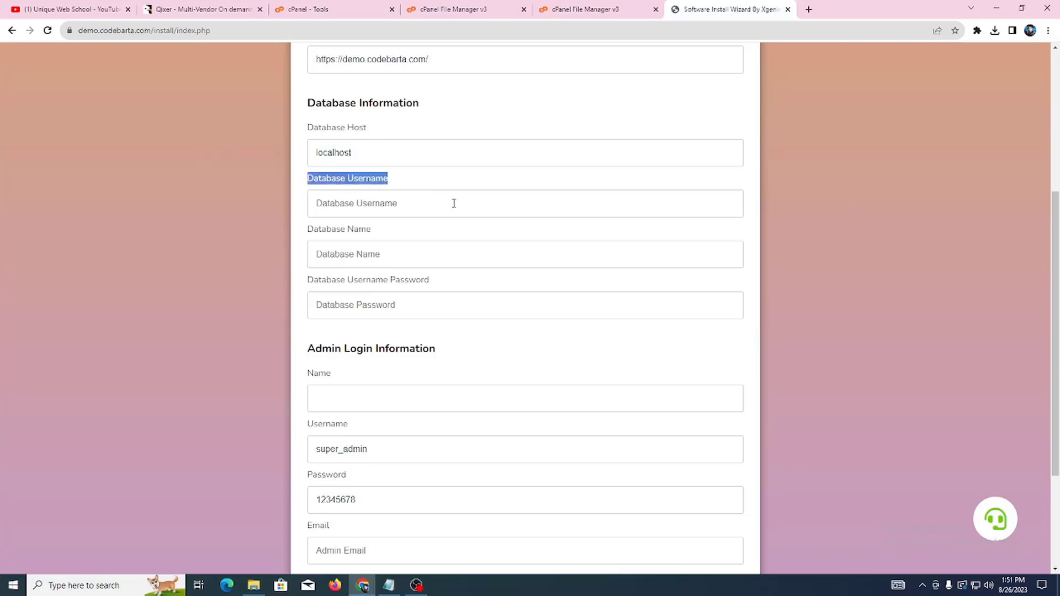
click(389, 585)
click(639, 224)
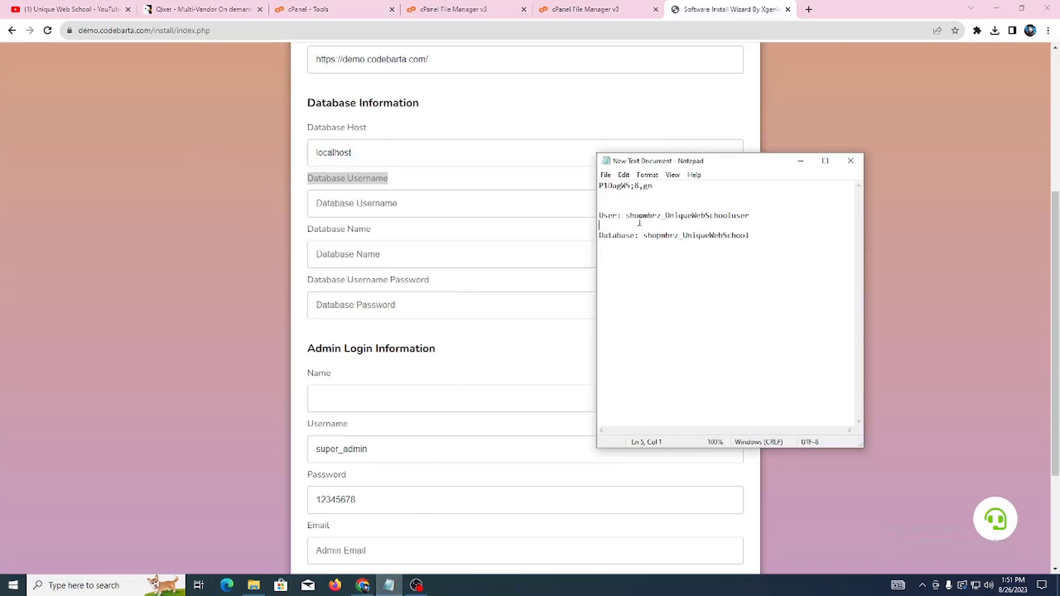
double_click(627, 216)
click(665, 215)
double_click(628, 215)
right_click(744, 215)
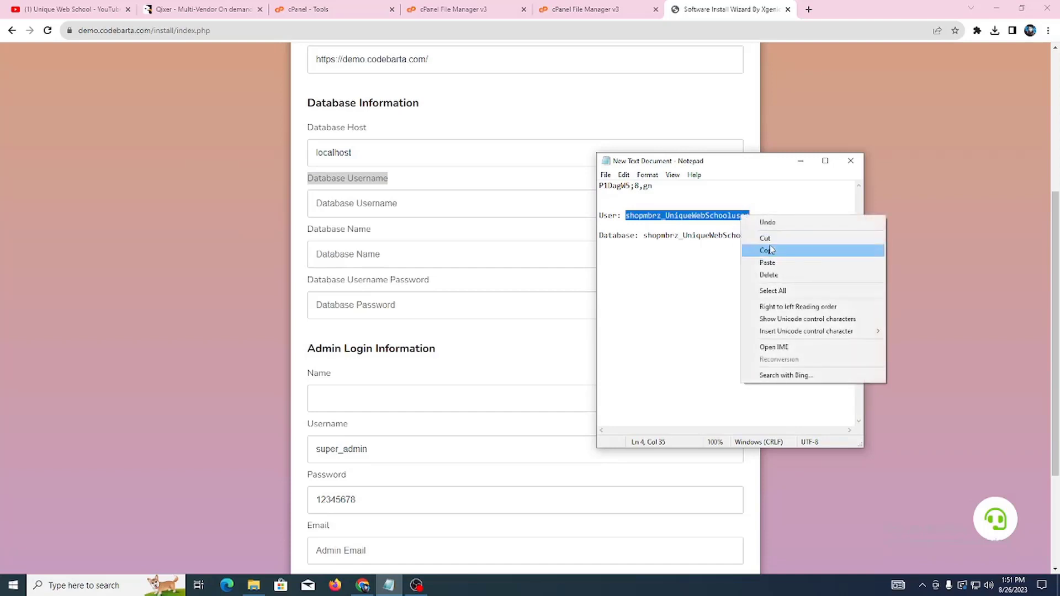
click(762, 247)
click(409, 208)
key(ctrl+v)
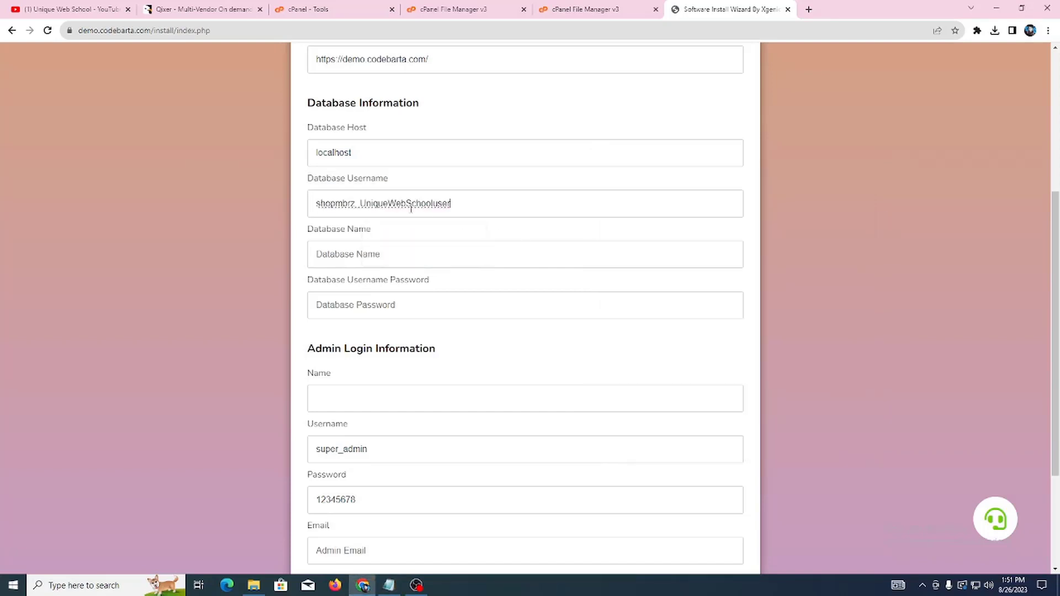
Step: Paste shopmbrz_UniqueWebSchool from the notes into the Database Name field
drag(319, 229, 372, 230)
click(389, 585)
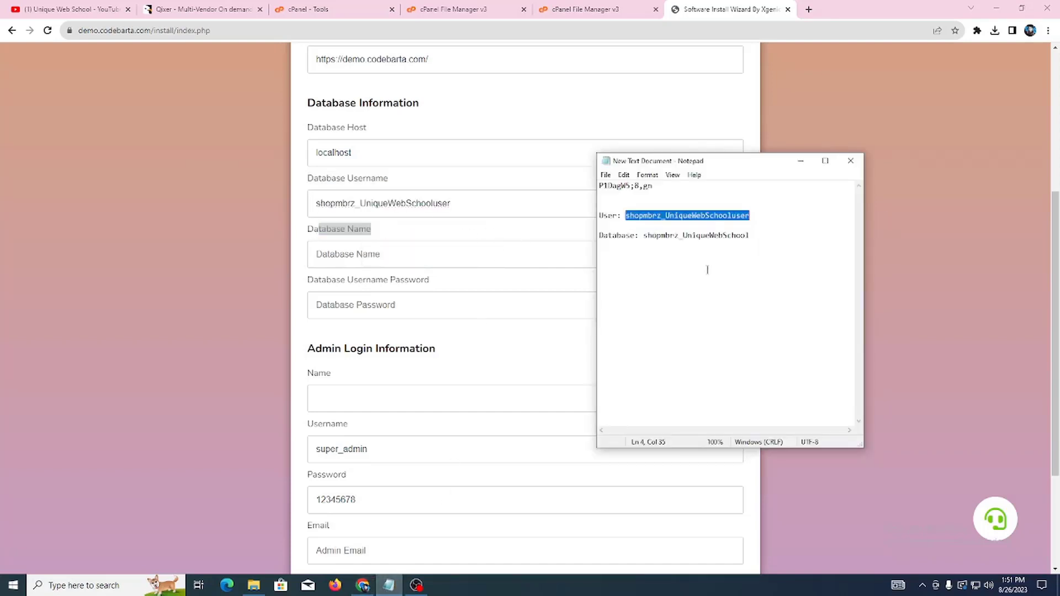
double_click(646, 237)
right_click(759, 232)
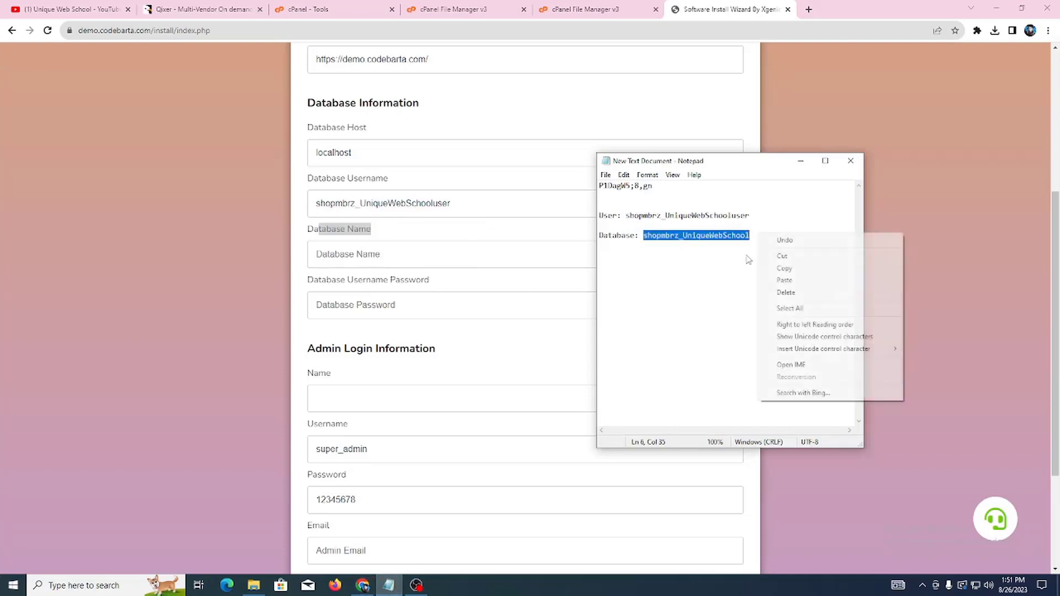
click(774, 267)
click(372, 254)
key(ctrl+v)
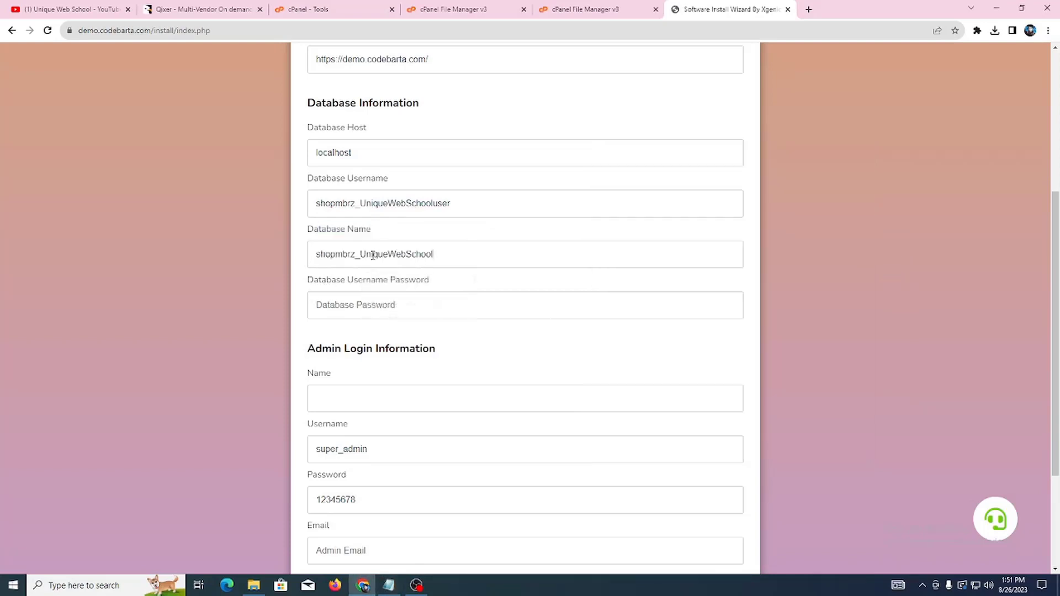
Step: Paste the saved password into the Database Username Password field
drag(346, 280, 429, 280)
click(389, 585)
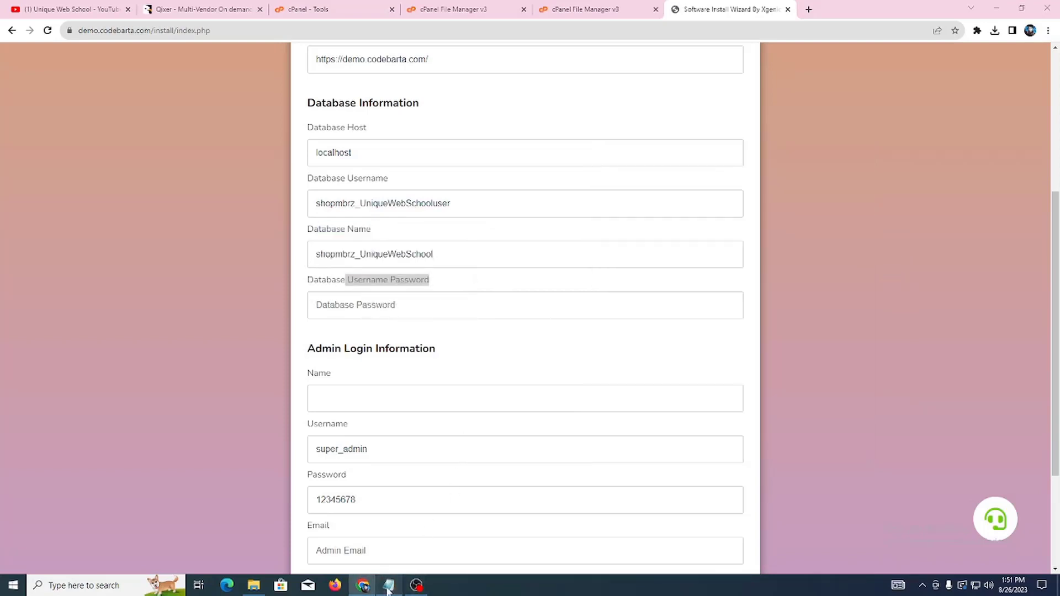
double_click(661, 186)
right_click(661, 186)
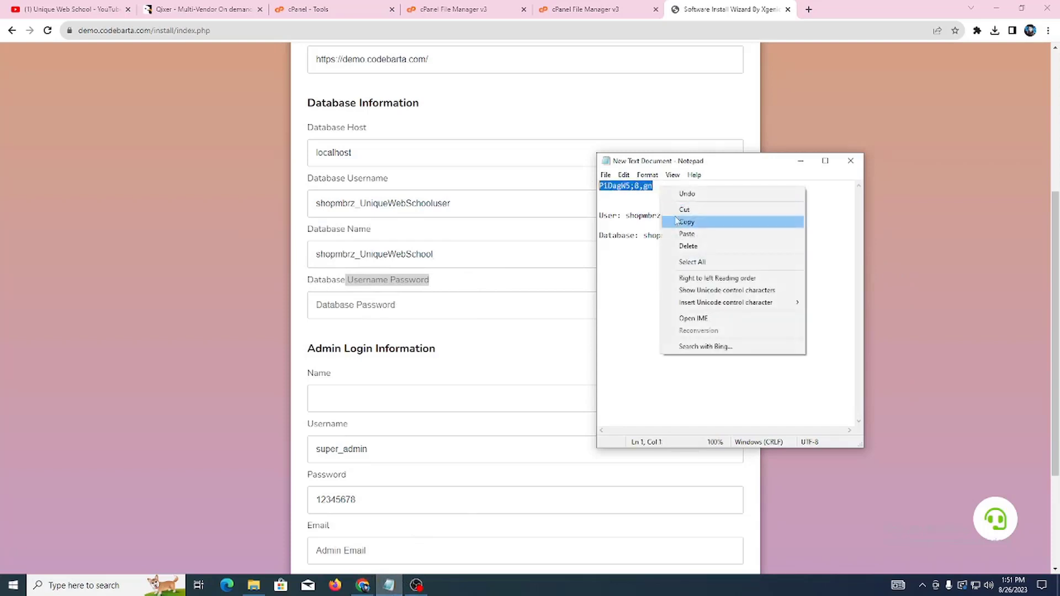
click(678, 219)
click(405, 310)
key(ctrl+v)
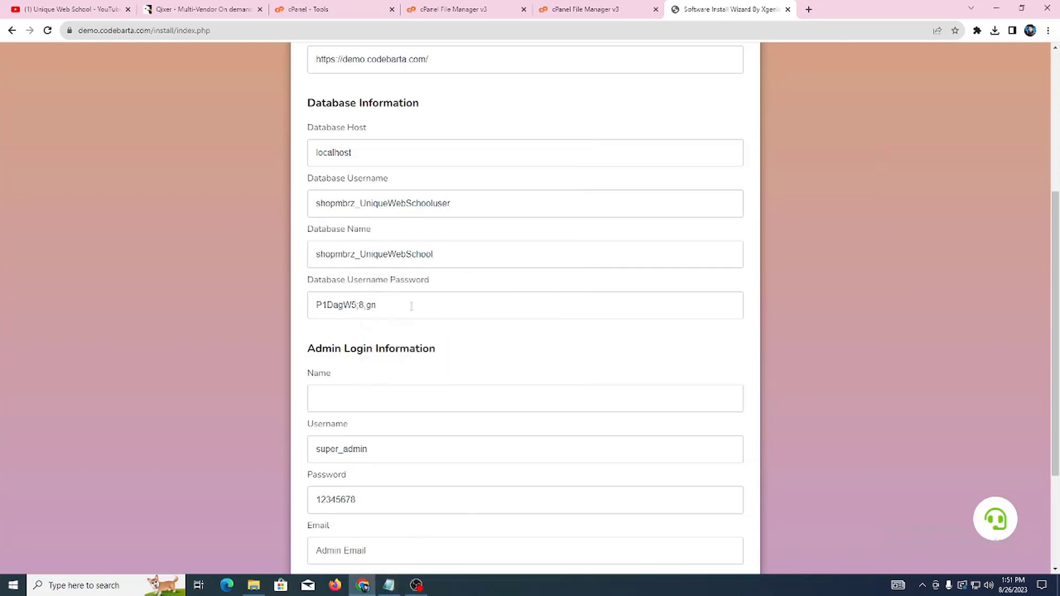
scroll(464, 243, down, 2)
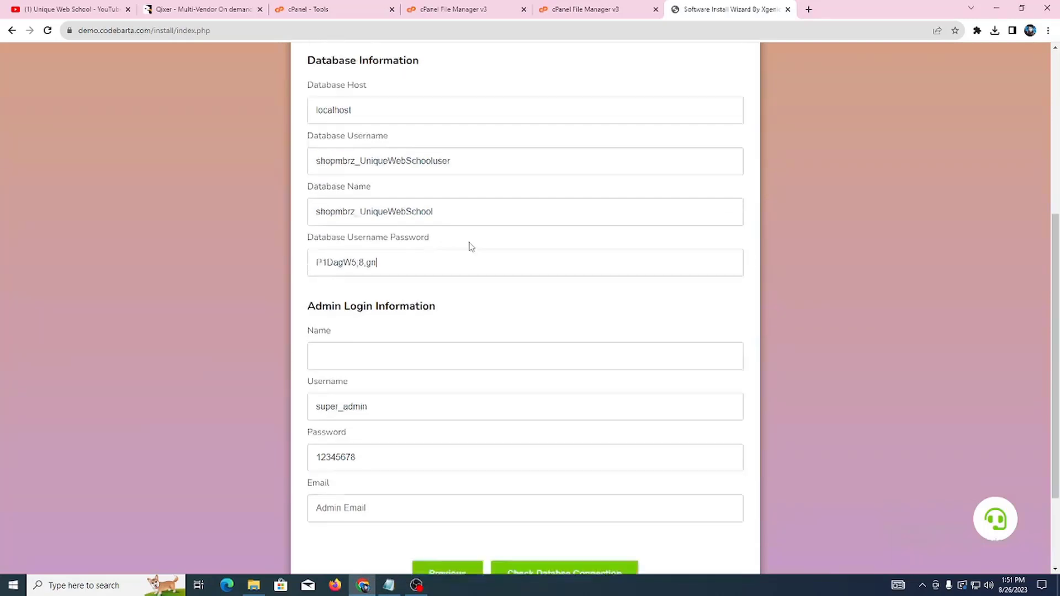
triple_click(309, 239)
click(442, 244)
scroll(442, 245, down, 1)
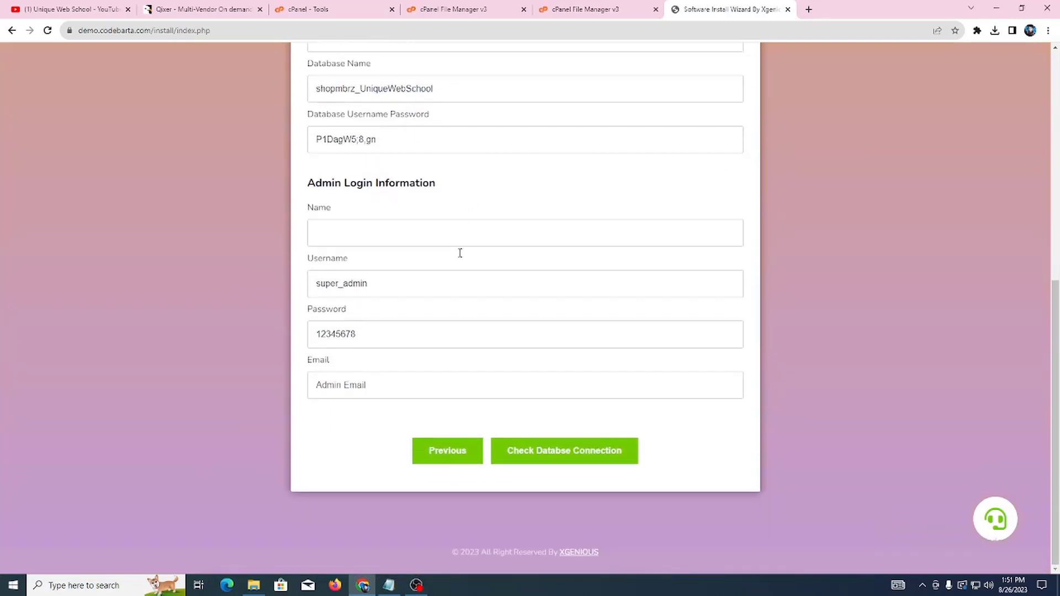
Step: Enter the admin's full name and replace super_admin with a new admin username
drag(308, 207, 385, 208)
click(350, 235)
drag(308, 259, 279, 283)
key(BackSpace)
text(roton360hub)
click(388, 586)
right_click(678, 194)
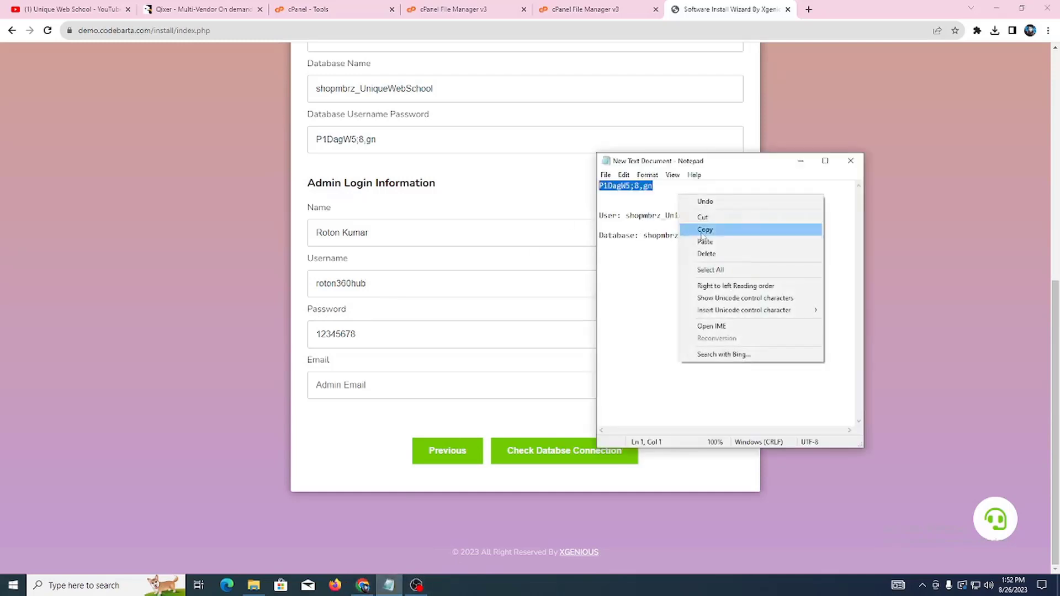
click(704, 236)
double_click(388, 334)
key(ctrl+v)
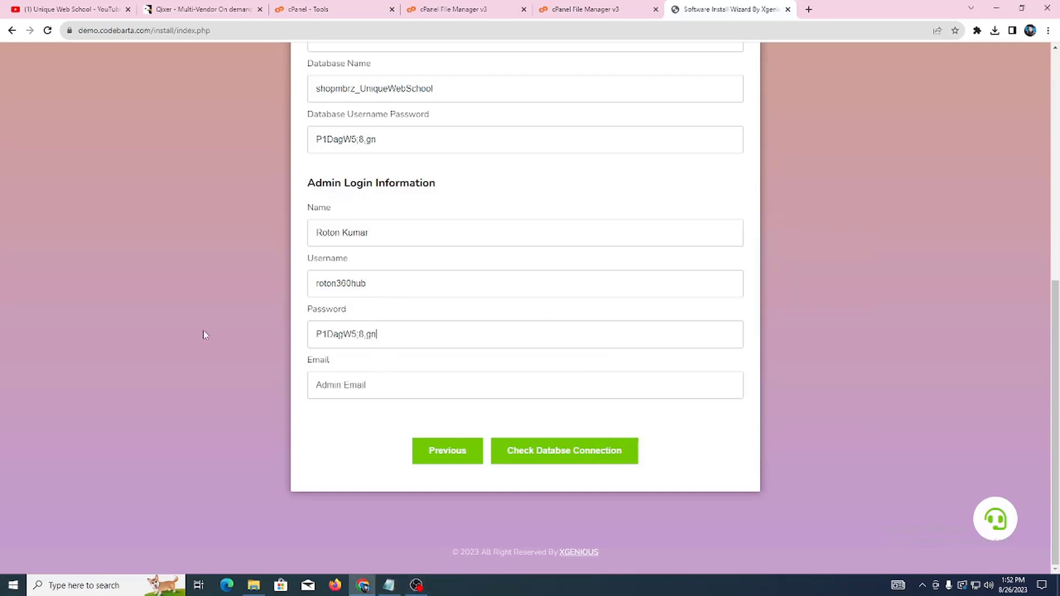
click(339, 390)
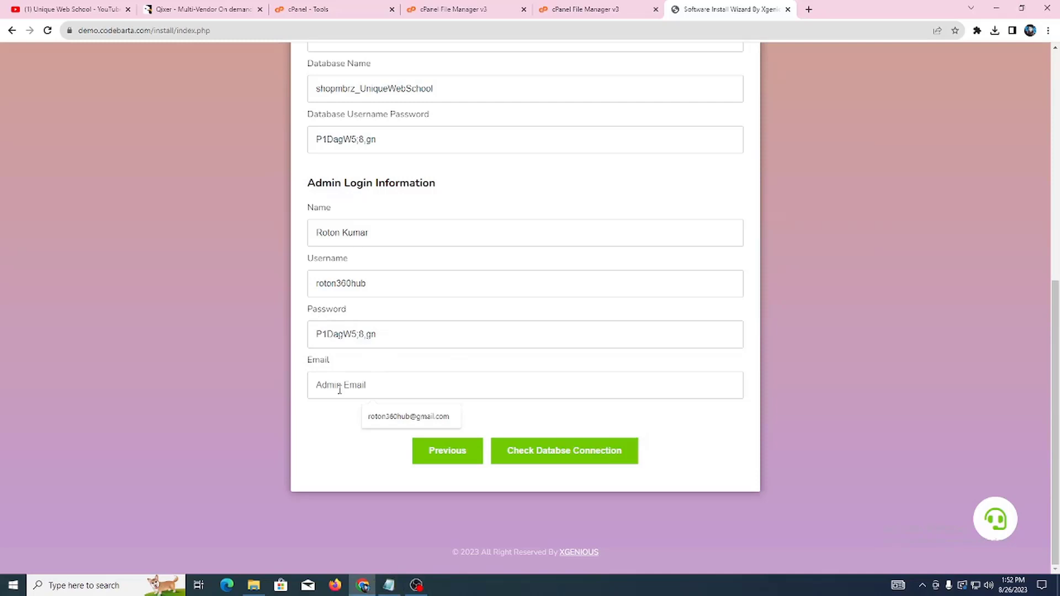
click(389, 418)
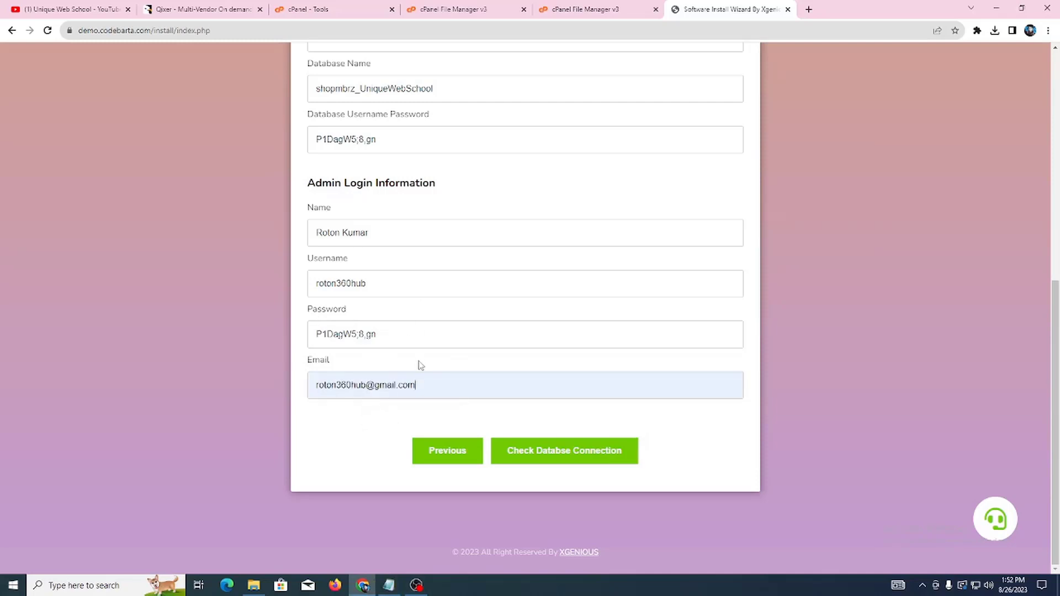
click(575, 450)
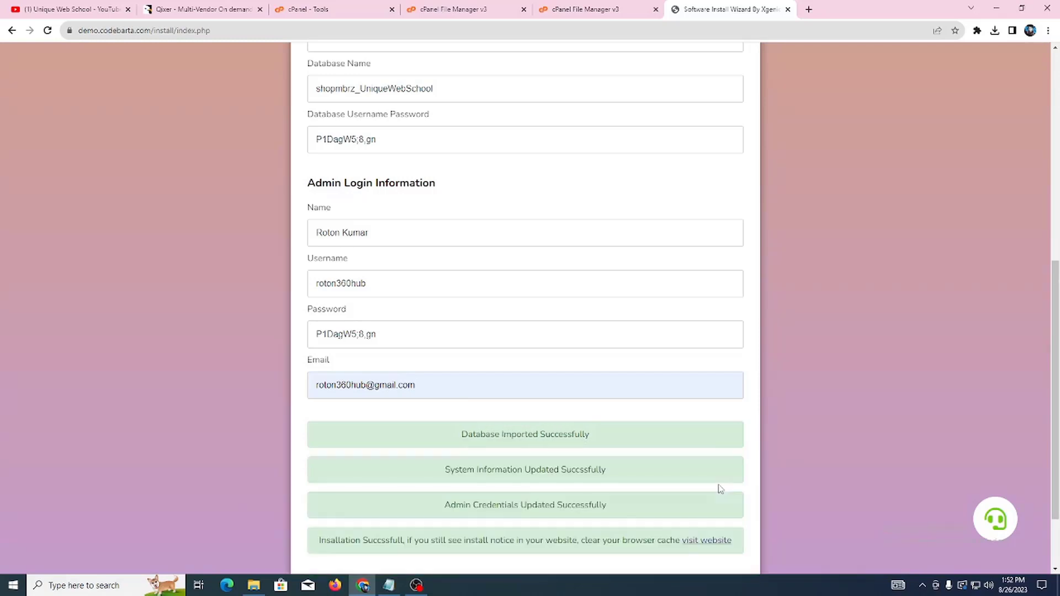
Step: Open the newly installed Qixer site at demo.codebarta.com from the visit-website link
scroll(721, 489, down, 2)
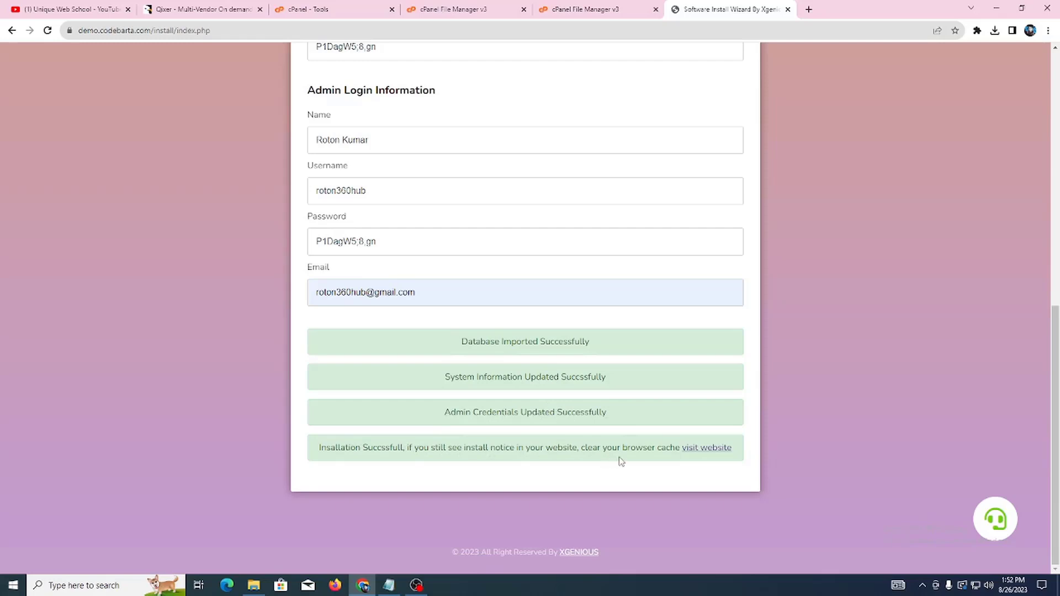
click(714, 452)
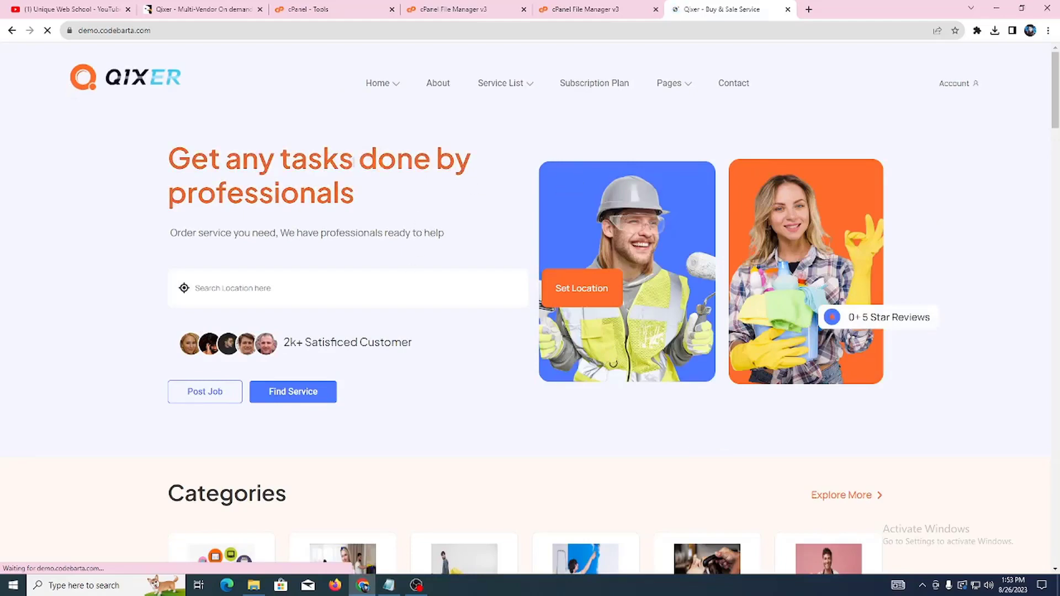
Step: Block the location request and scroll through the live Qixer homepage down to the footer
scroll(634, 267, down, 7)
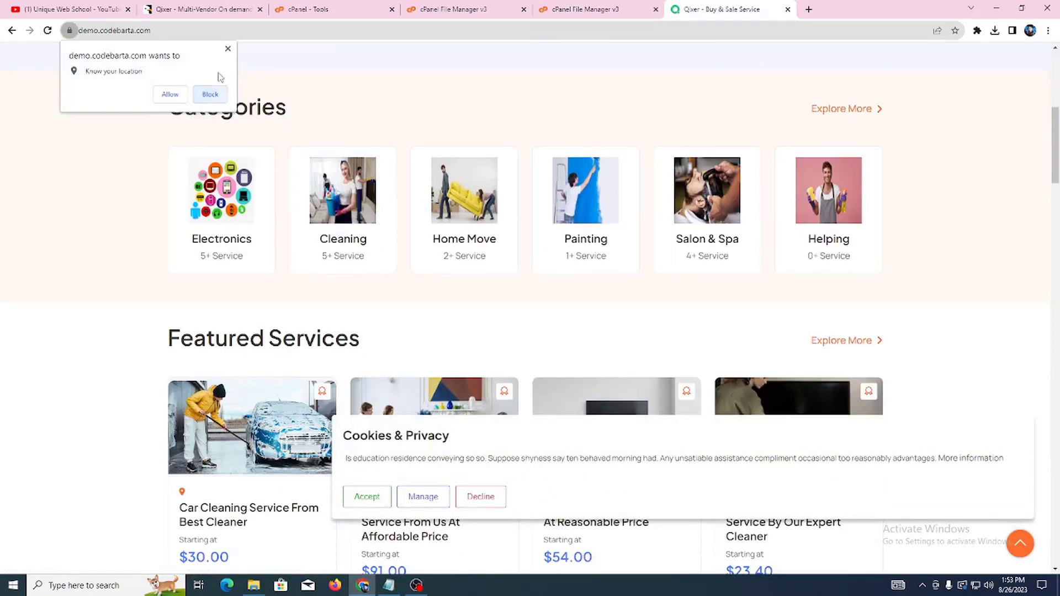
click(210, 94)
scroll(795, 235, down, 3)
scroll(795, 234, down, 13)
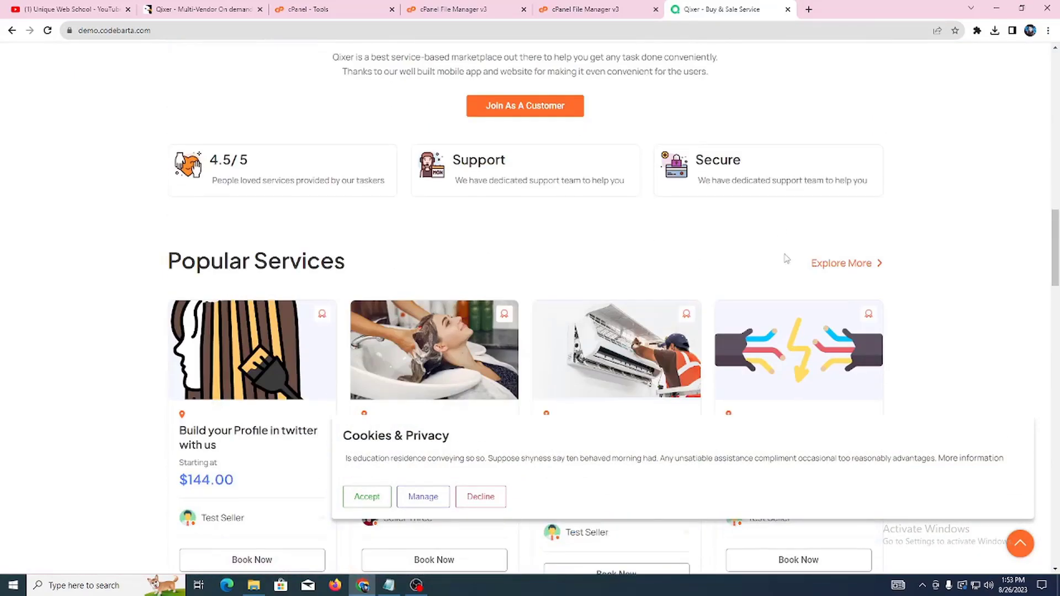
scroll(784, 268, down, 13)
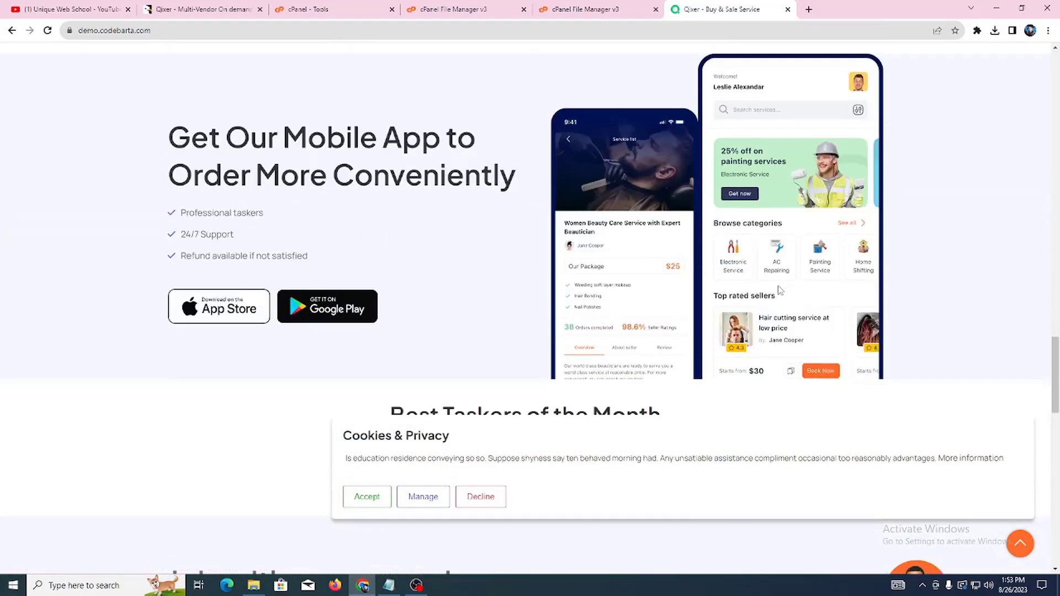
scroll(780, 291, down, 17)
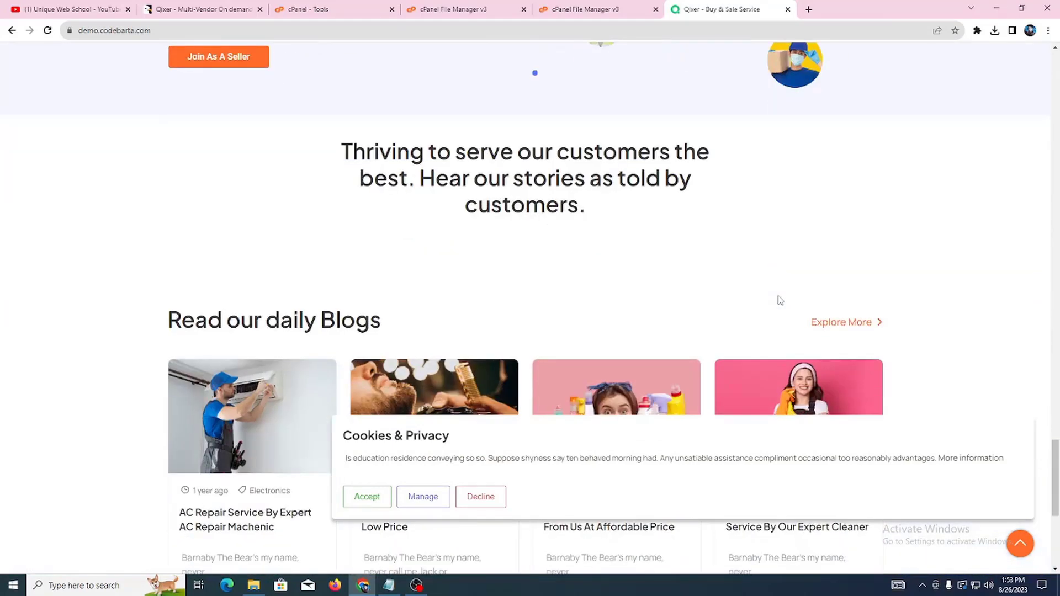
scroll(780, 303, down, 2)
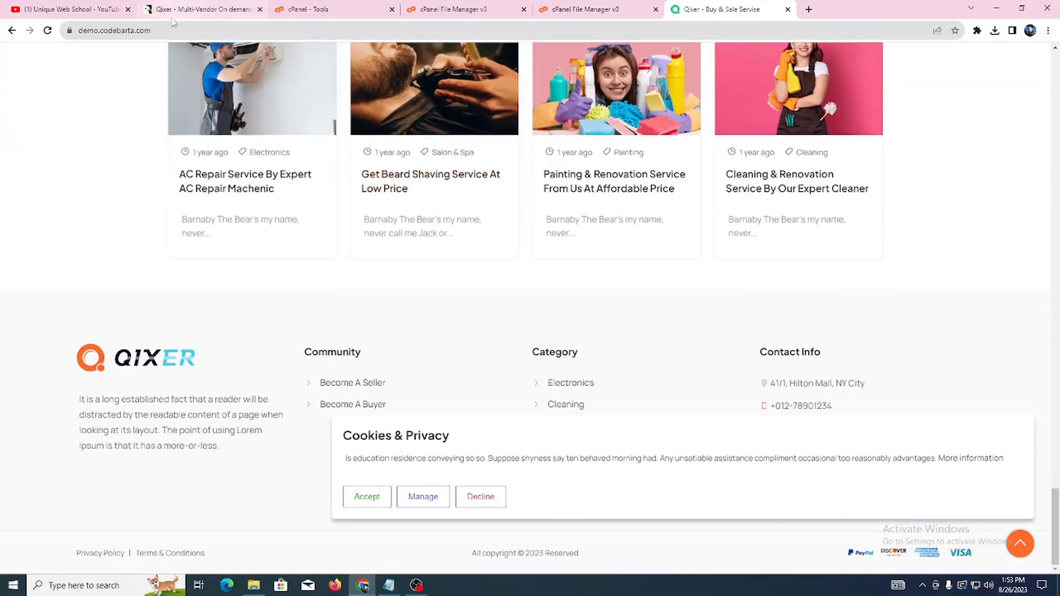
Step: Return to the Unique Web School YouTube channel tab
scroll(570, 158, up, 3)
scroll(570, 159, up, 3)
click(66, 9)
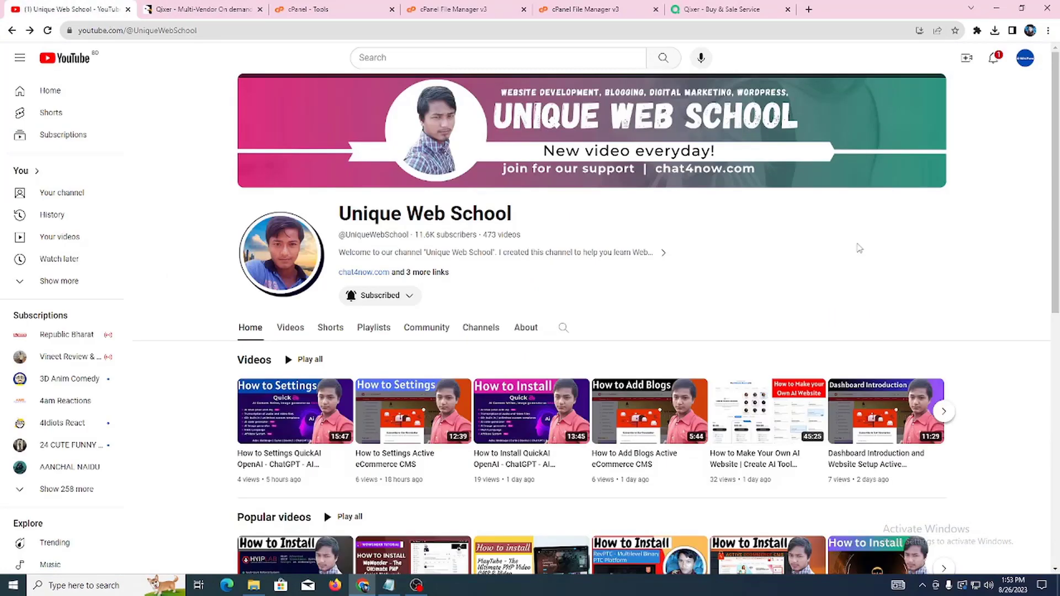